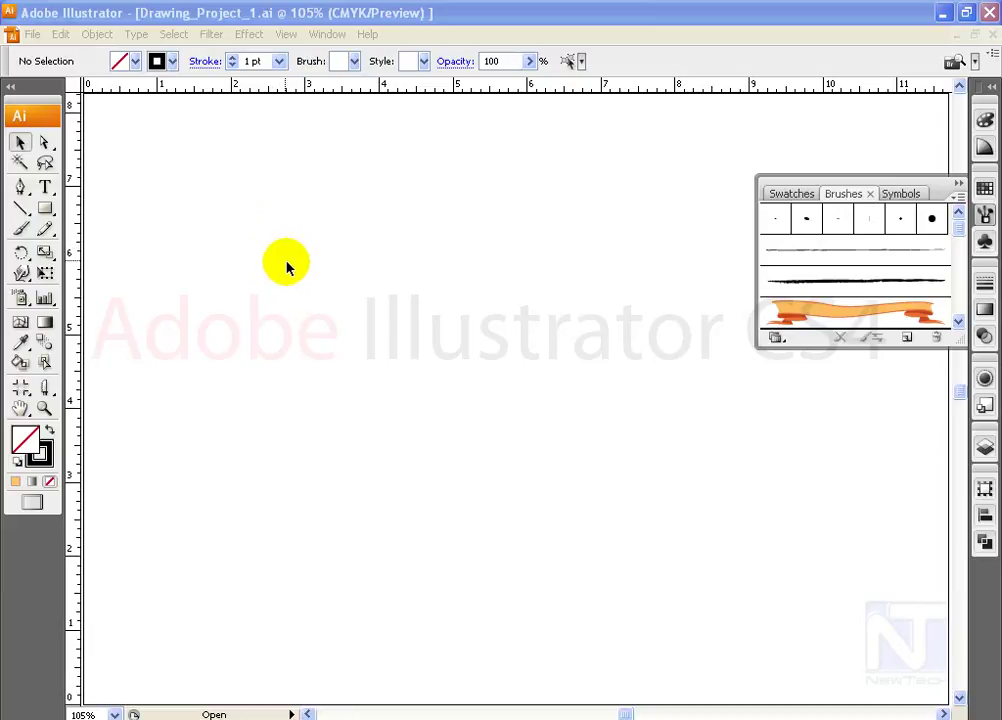
Draw four overlapping horizontal lines of different lengths and marquee-select all of them
left_click(270, 13)
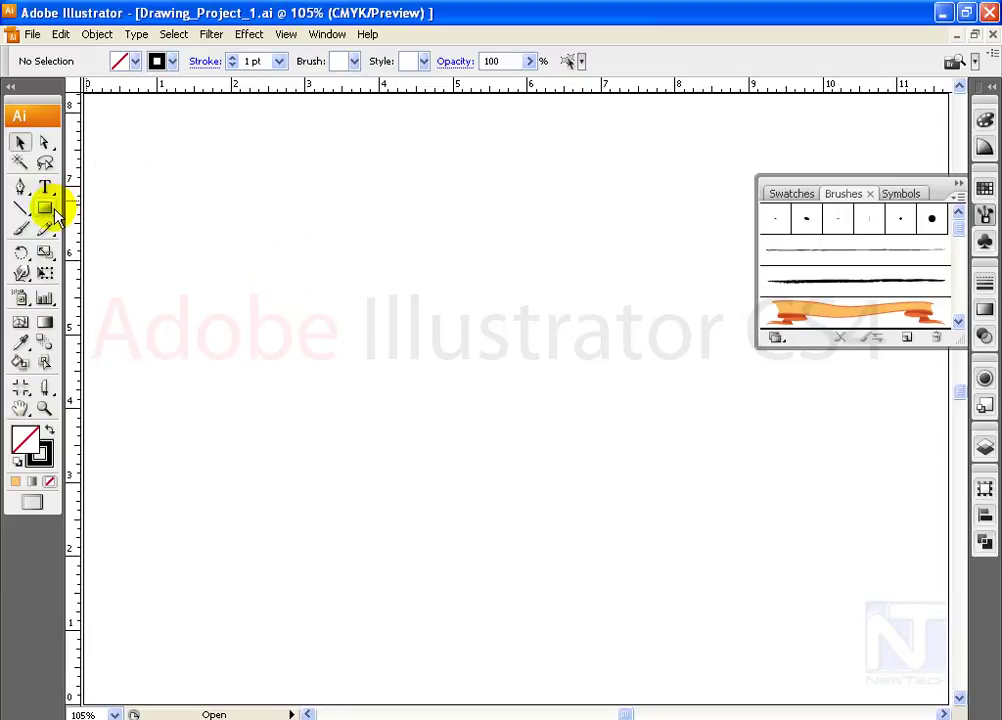
left_click(21, 208)
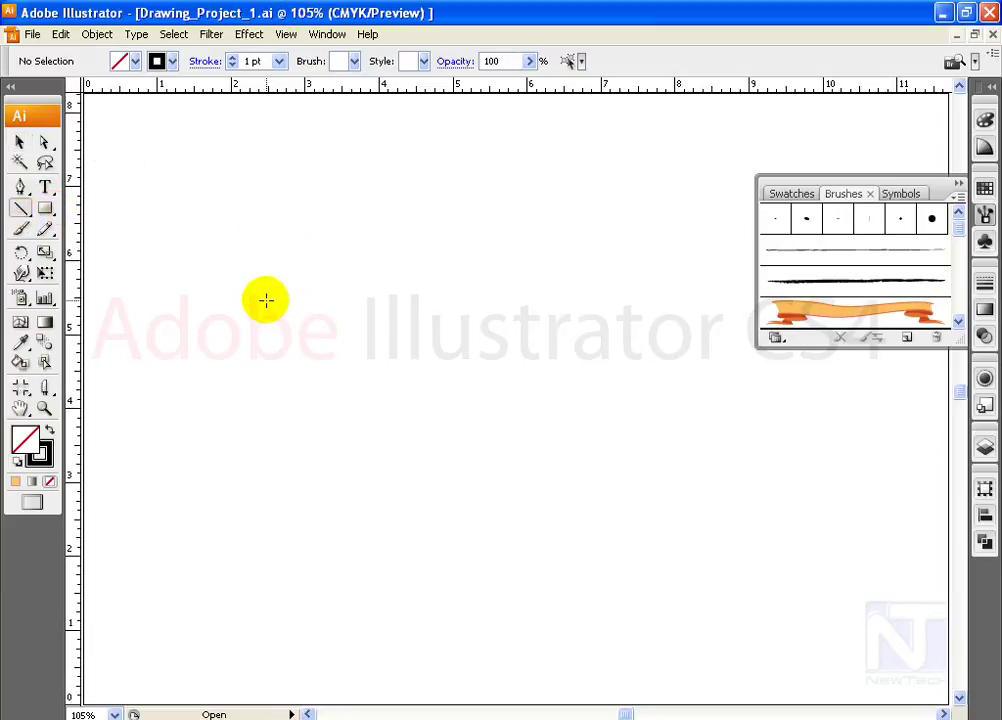
left_click_drag(262, 300, 505, 300)
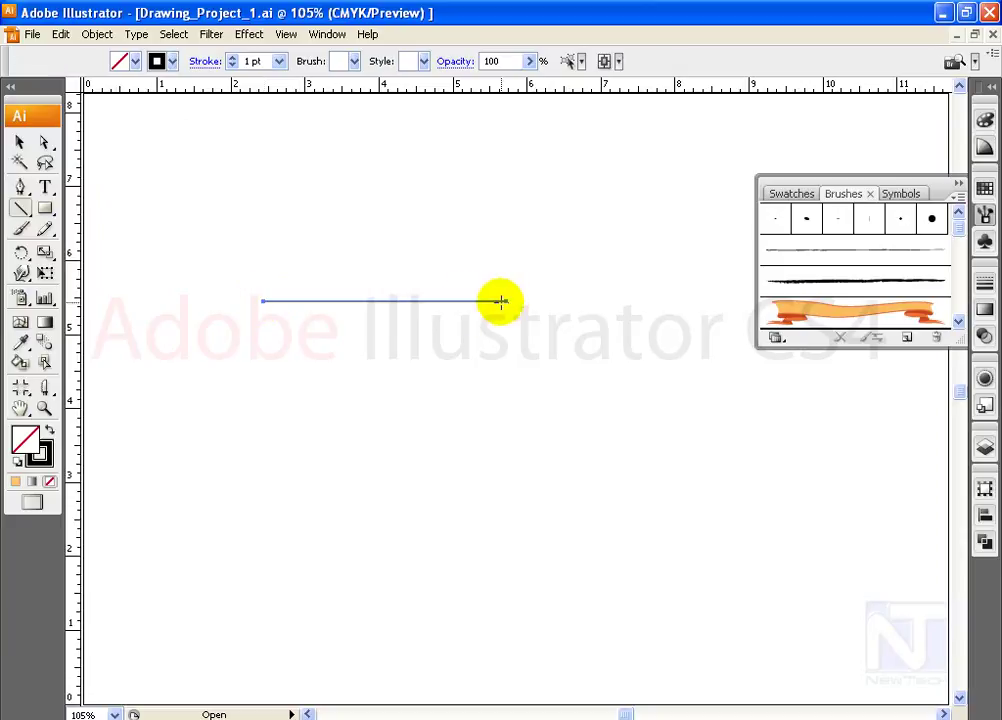
left_click_drag(342, 289, 607, 289)
left_click_drag(423, 314, 601, 314)
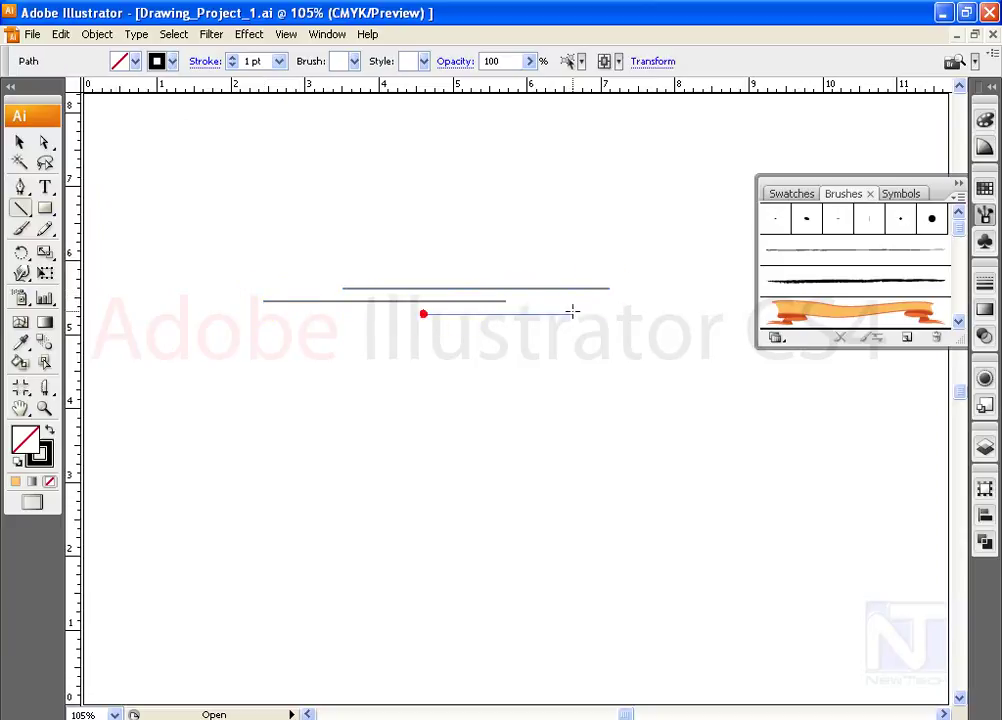
left_click_drag(523, 300, 621, 300)
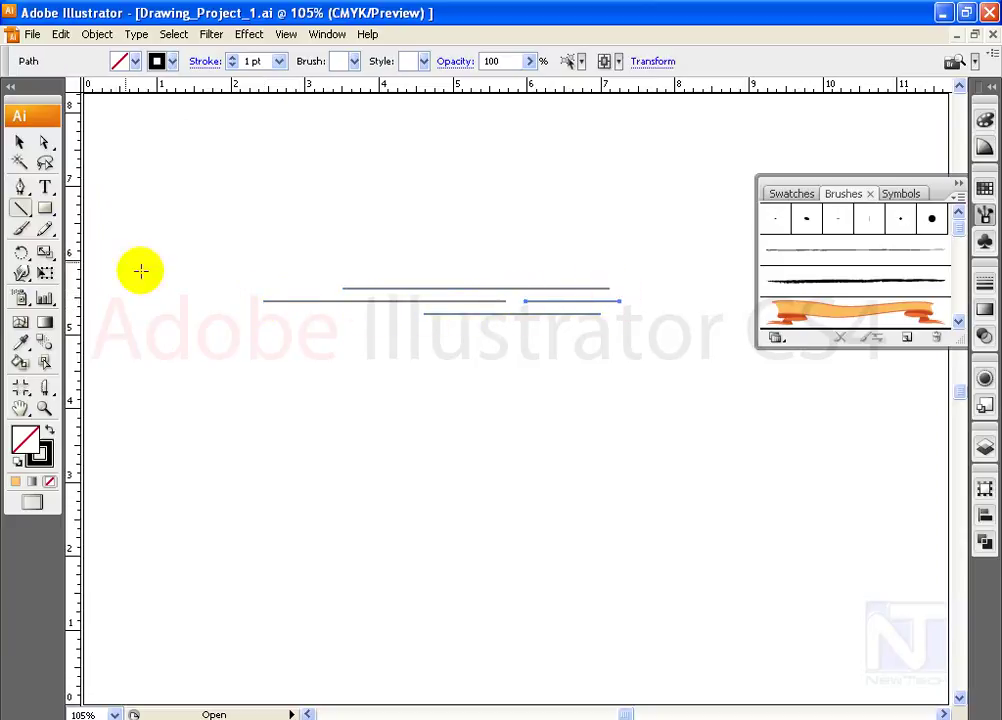
left_click(27, 143)
left_click_drag(267, 247, 670, 401)
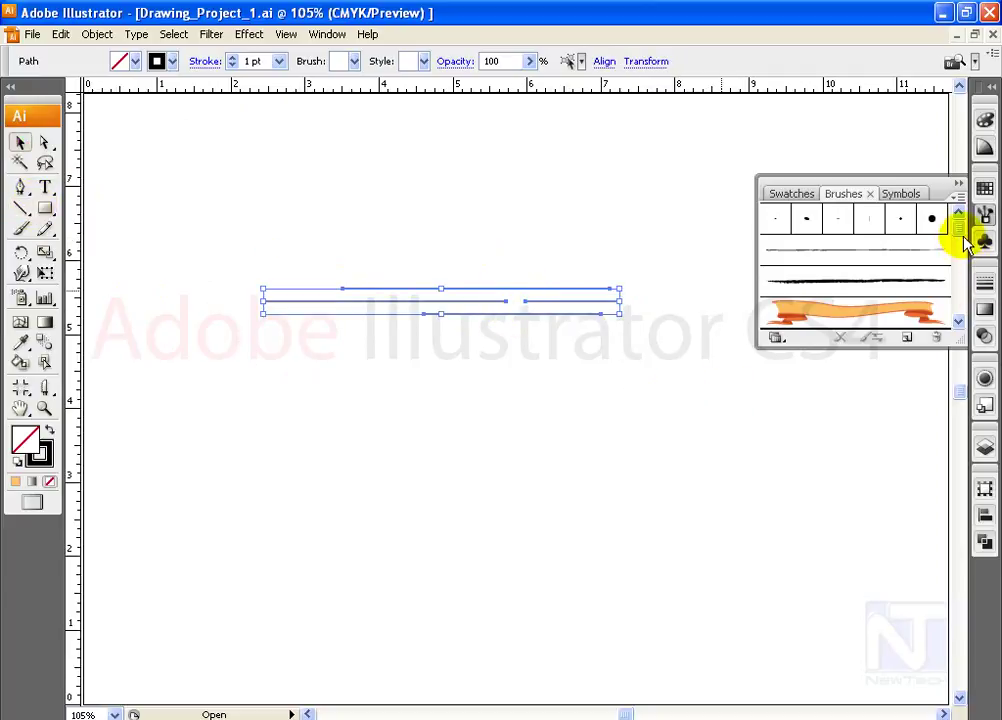
scroll(962, 240, "down", 1)
Turn the four selected lines into an art brush named 'My Art Brush'
left_click(907, 337)
mouse_move(585, 336)
left_mouse_down()
mouse_move(613, 158)
mouse_move(759, 114)
left_mouse_up()
left_click(640, 182)
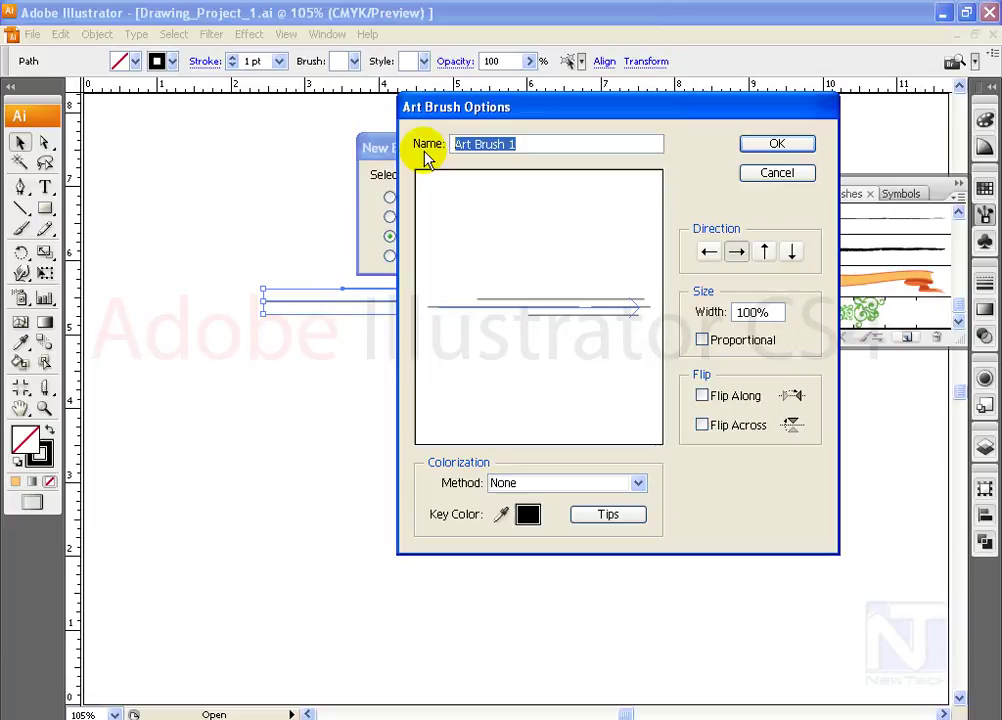
type("My Art Brush")
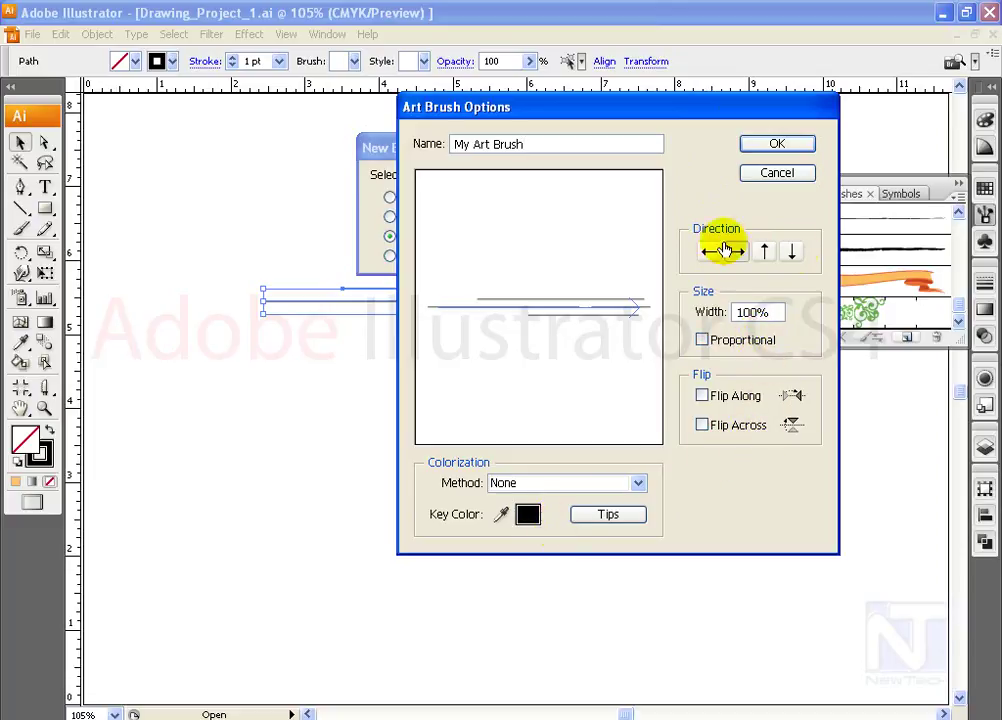
left_click(775, 146)
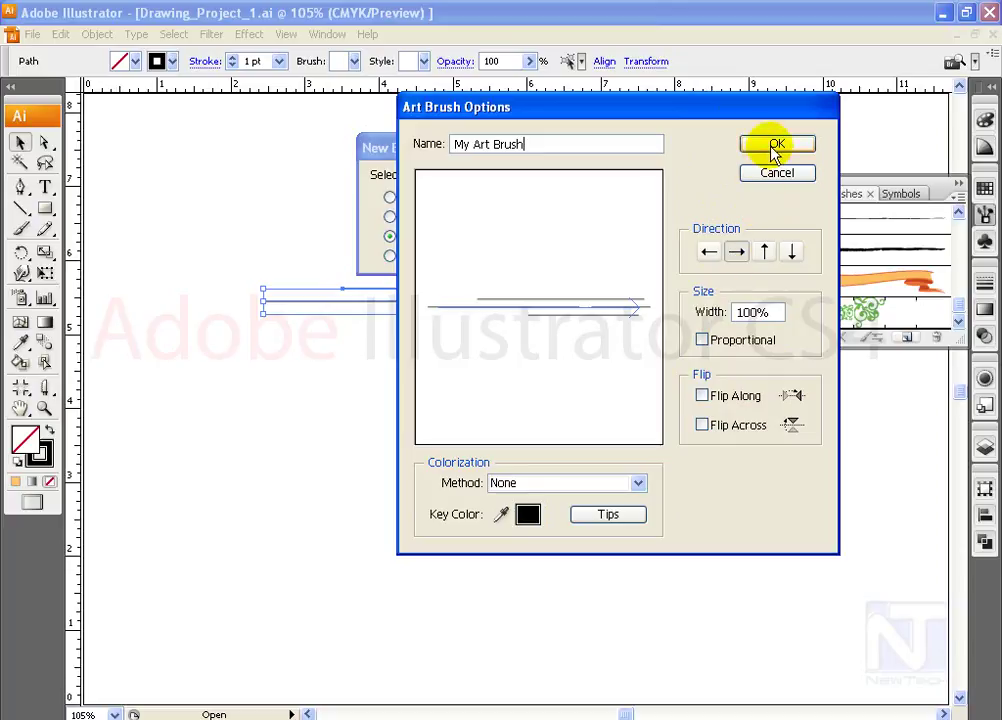
left_click(47, 208)
Draw a rectangle, stroke it with My Art Brush, and set the brush width to 50%
left_click_drag(197, 331, 538, 549)
left_click(915, 318)
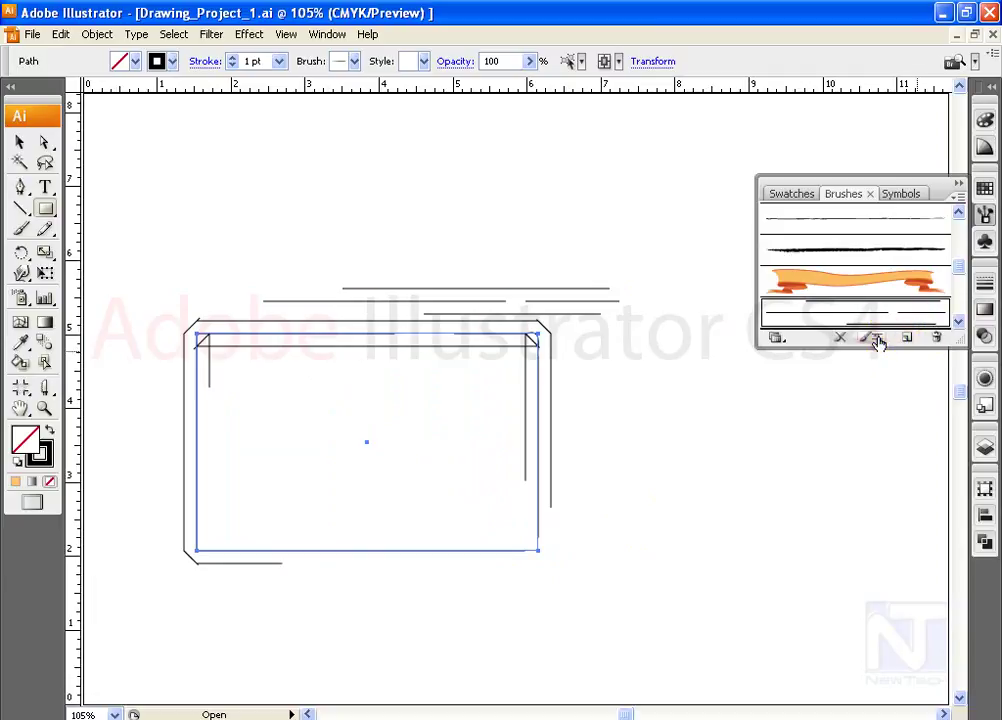
left_click(876, 338)
left_click_drag(696, 114, 707, 83)
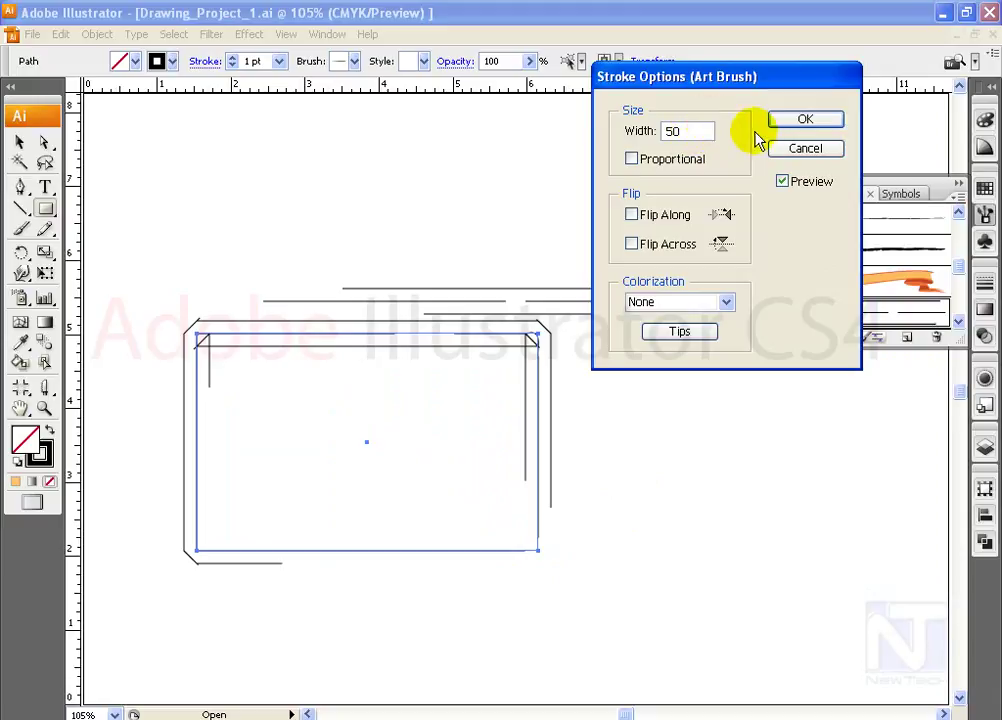
left_click(803, 121)
left_click(803, 121)
left_click(20, 142)
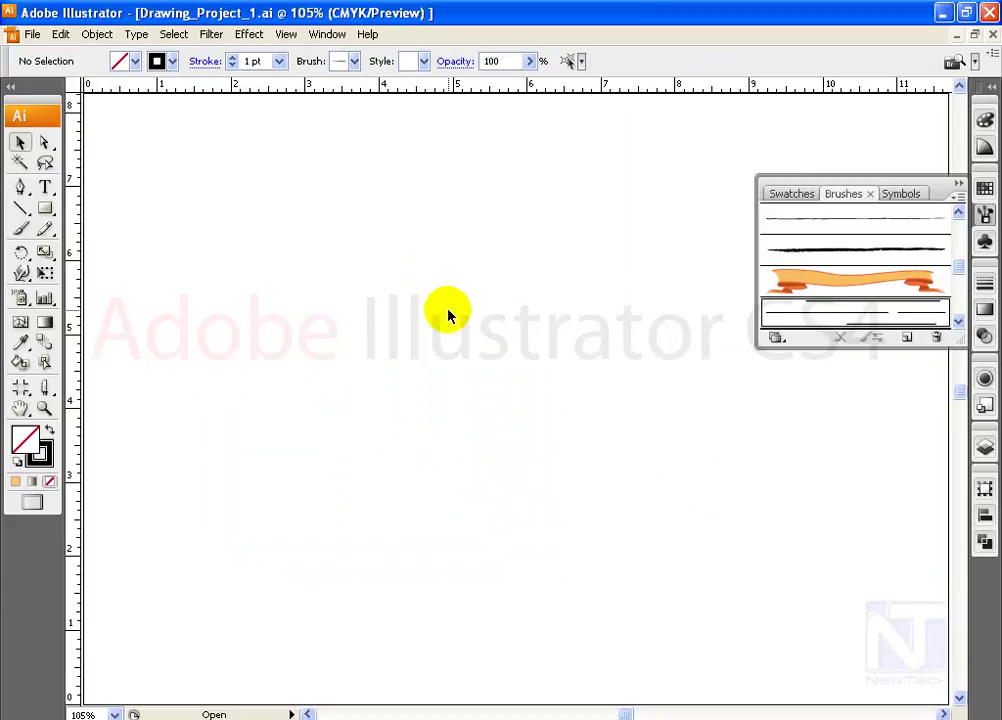
Draw a six-sided orange polygon and Pucker & Bloat it into a flower shape
left_click(960, 277)
mouse_move(960, 290)
left_mouse_down()
mouse_move(962, 318)
mouse_move(960, 216)
left_mouse_up()
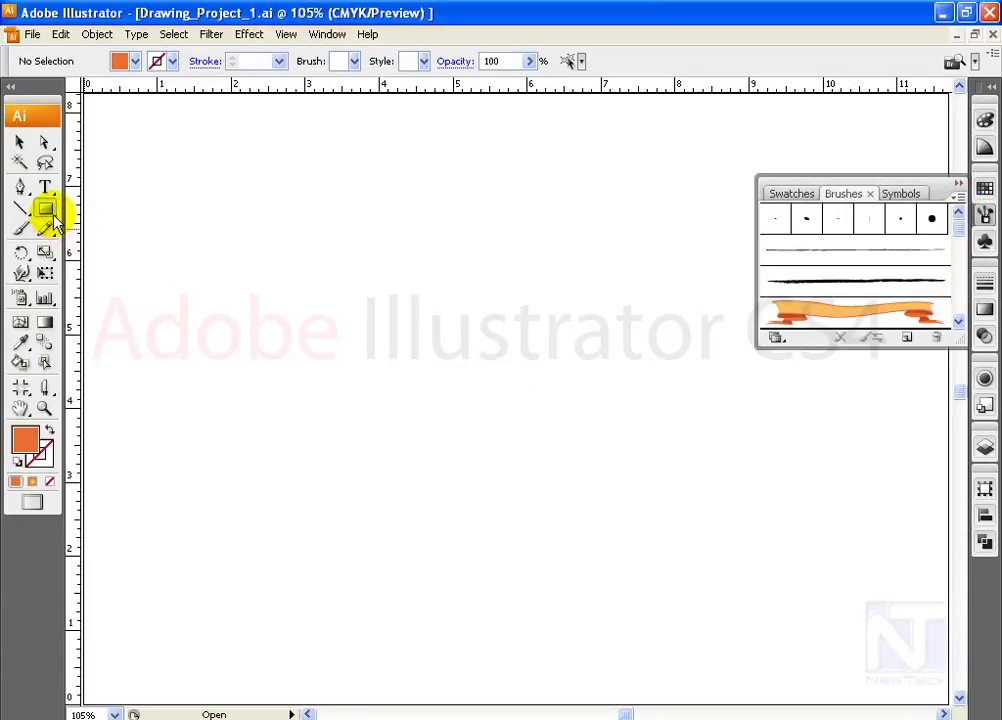
left_click_drag(49, 210, 95, 210)
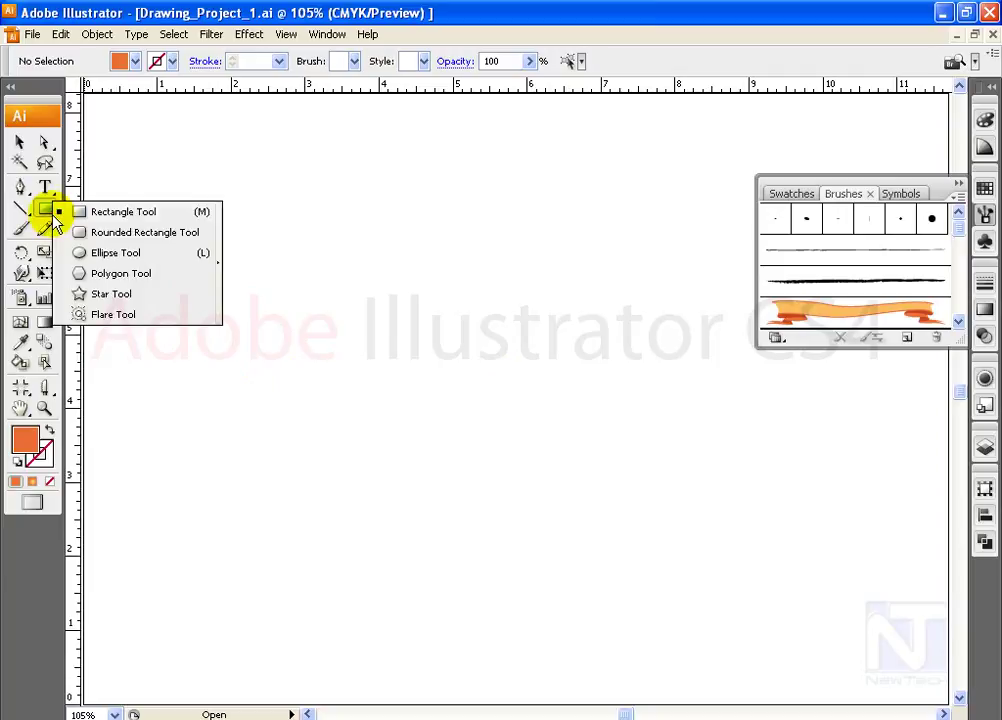
left_click(376, 372)
type("6")
left_click(570, 350)
left_click(210, 34)
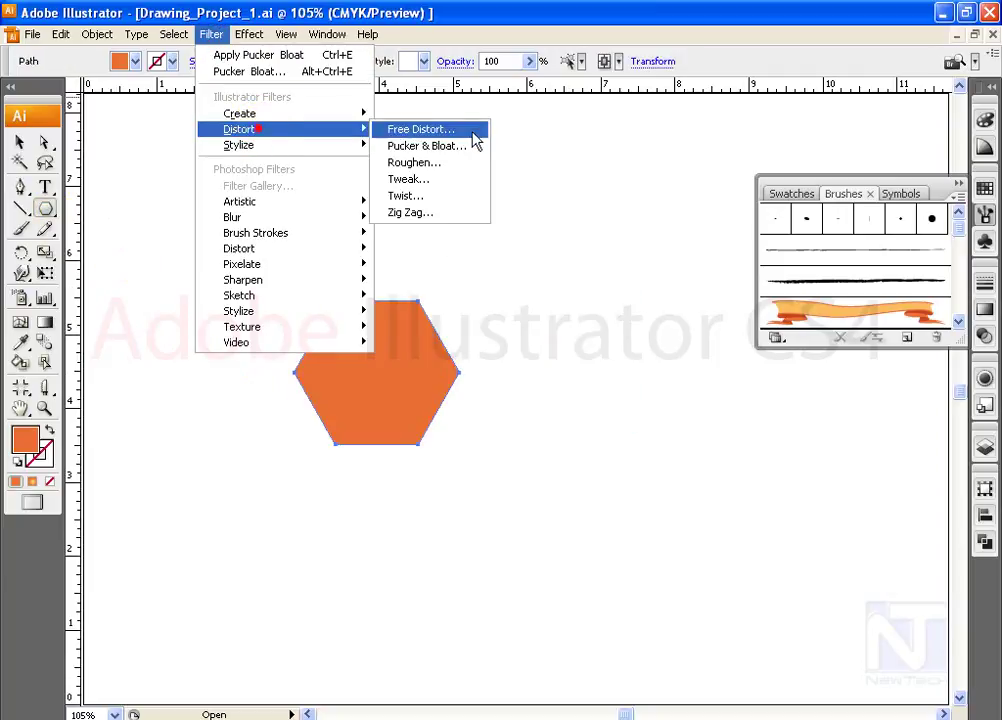
left_click(440, 146)
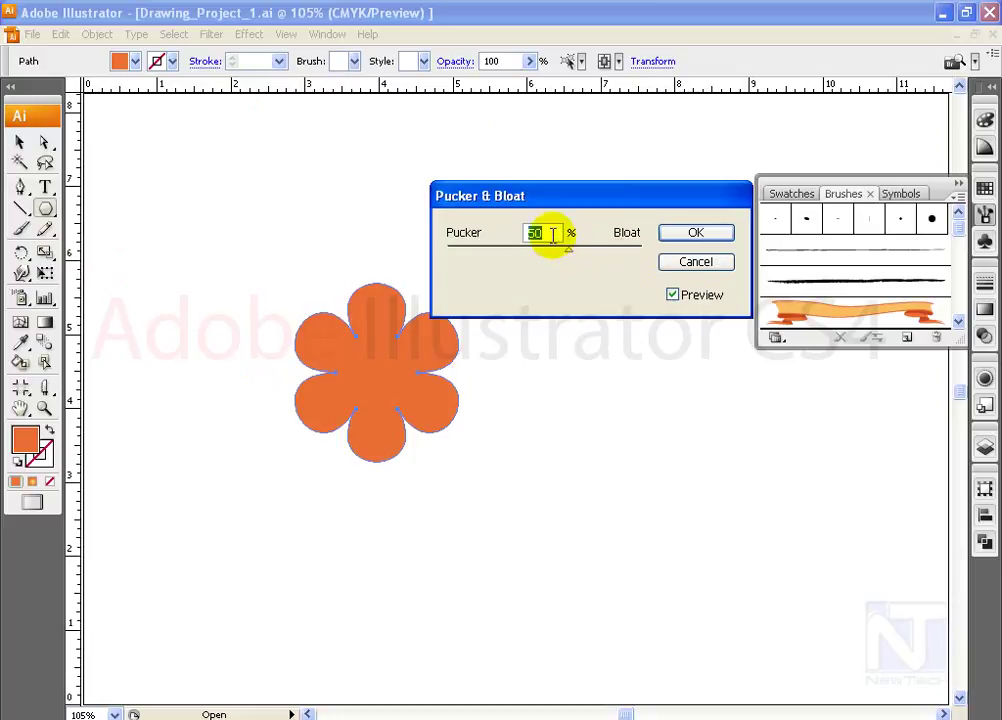
left_click(692, 233)
left_click(20, 142)
Save the flower as a scatter brush and apply it to the circle as a flower ring
left_click(474, 217)
left_click(668, 183)
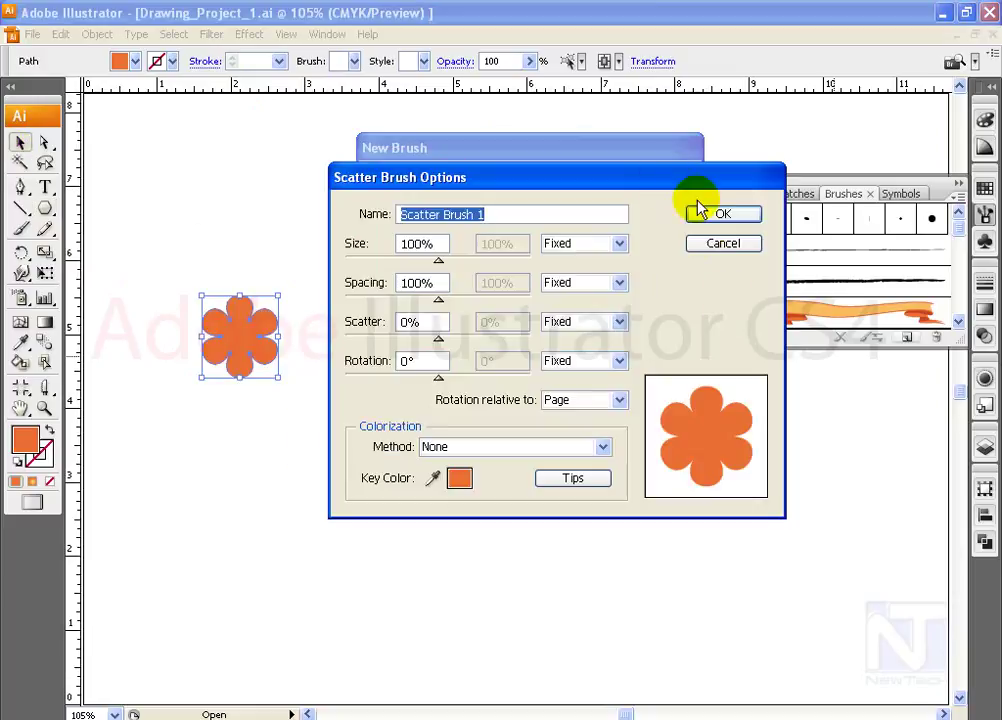
left_click(369, 293)
left_click(775, 250)
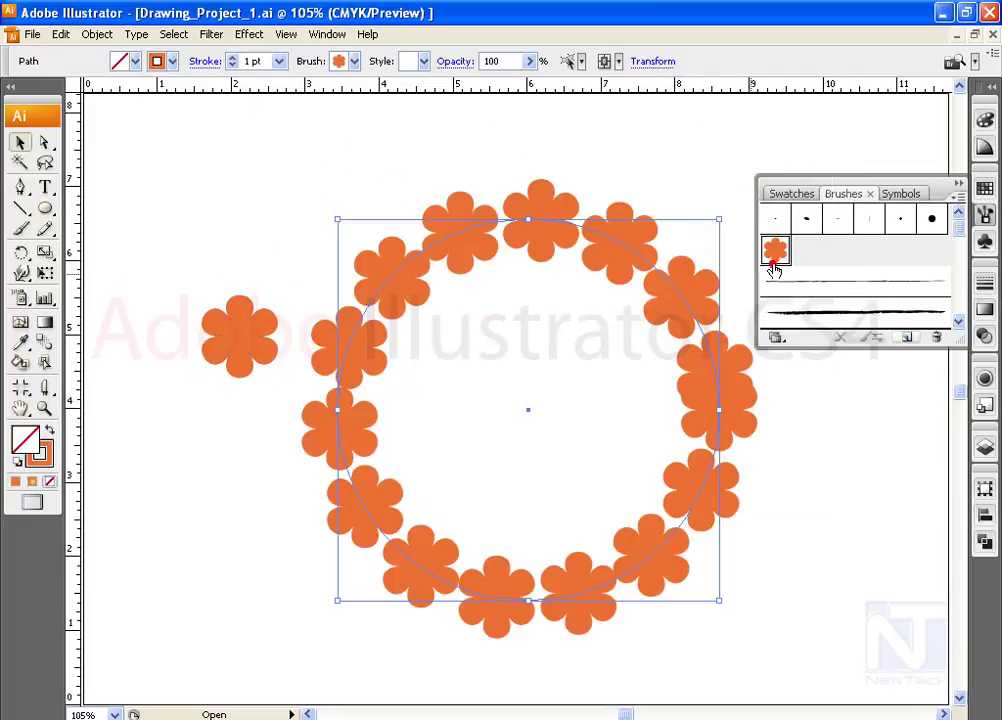
left_click_drag(537, 242, 522, 224)
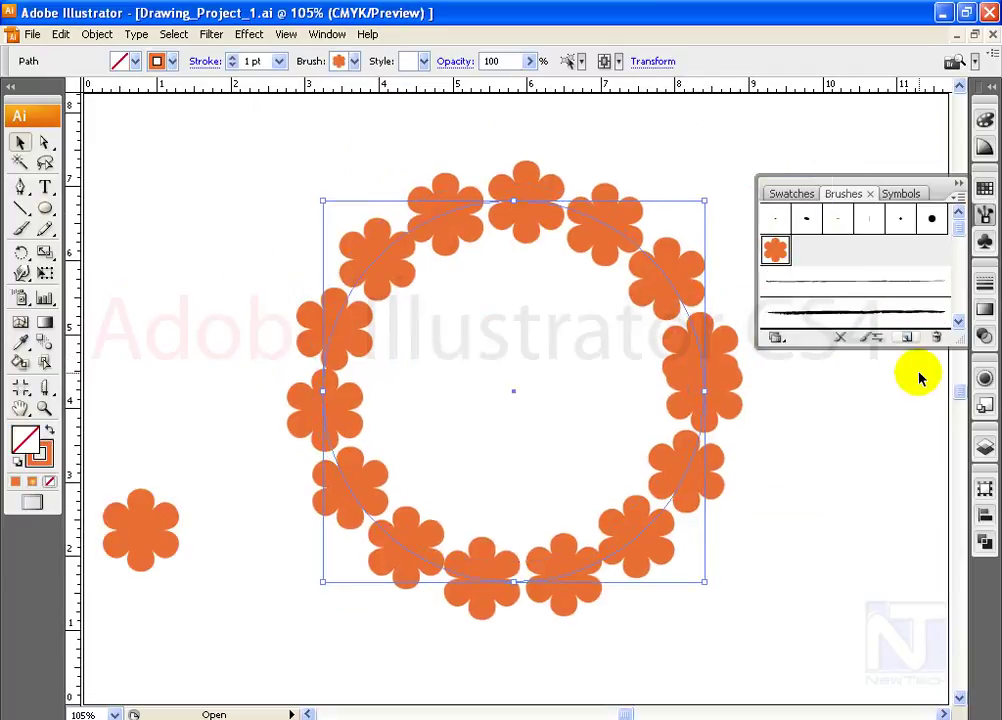
Set the flower ring's brush to 27% size, 33% spacing and 0% scatter
left_click(877, 342)
left_click_drag(580, 242, 850, 139)
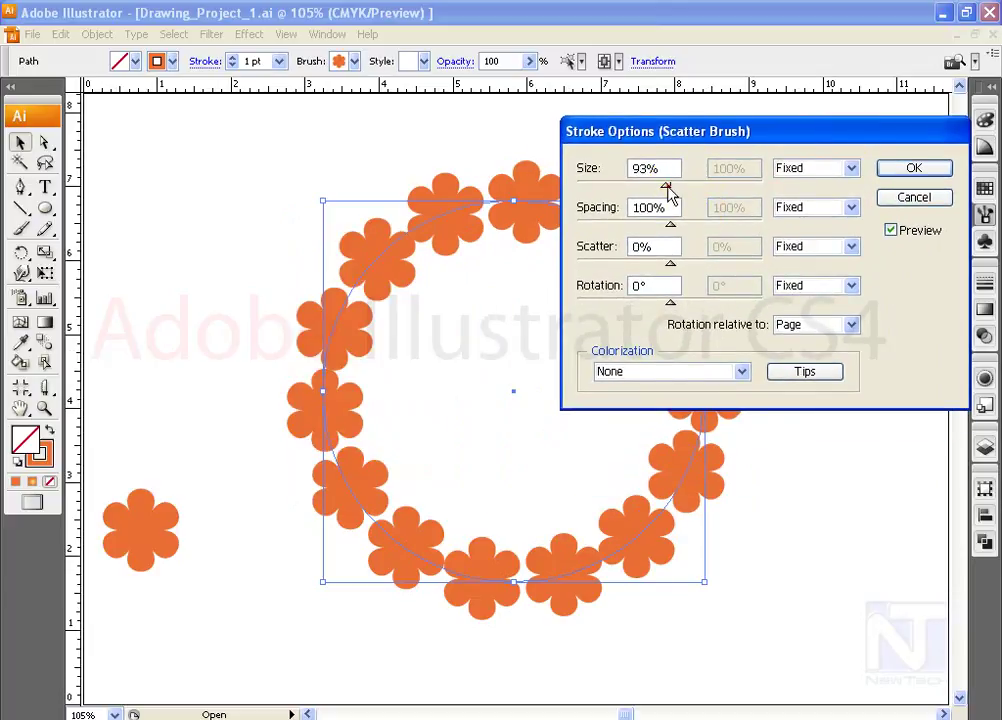
left_click_drag(666, 188, 627, 188)
left_click_drag(700, 131, 715, 87)
mouse_move(685, 180)
left_mouse_down()
mouse_move(637, 180)
mouse_move(611, 141)
left_mouse_up()
left_click_drag(643, 180, 610, 188)
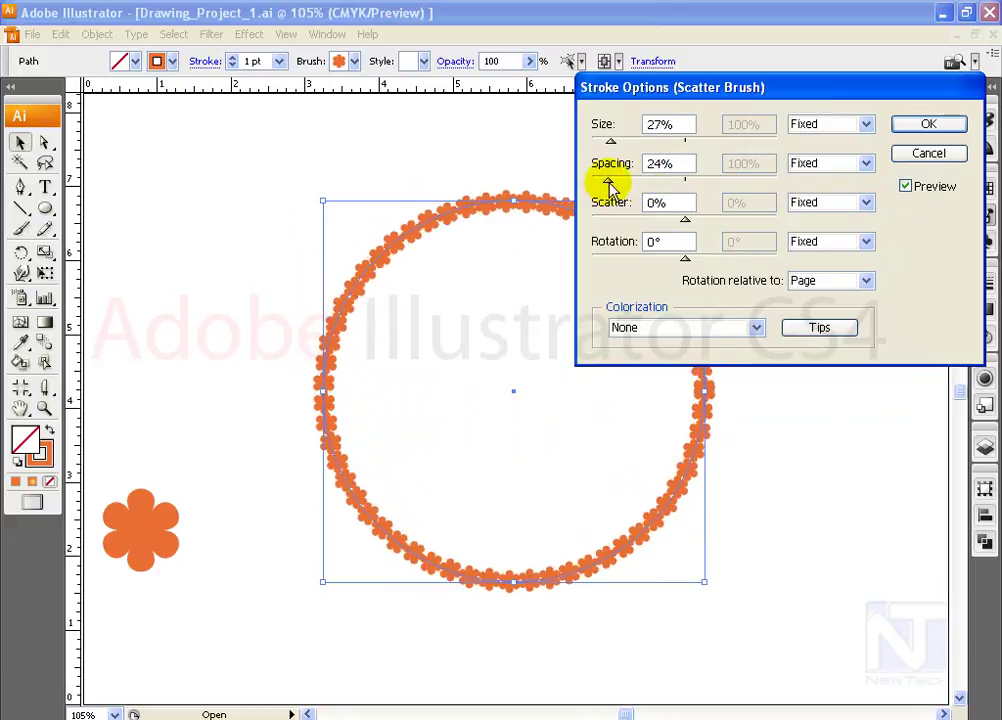
mouse_move(686, 221)
left_mouse_down()
mouse_move(643, 223)
mouse_move(659, 221)
left_mouse_up()
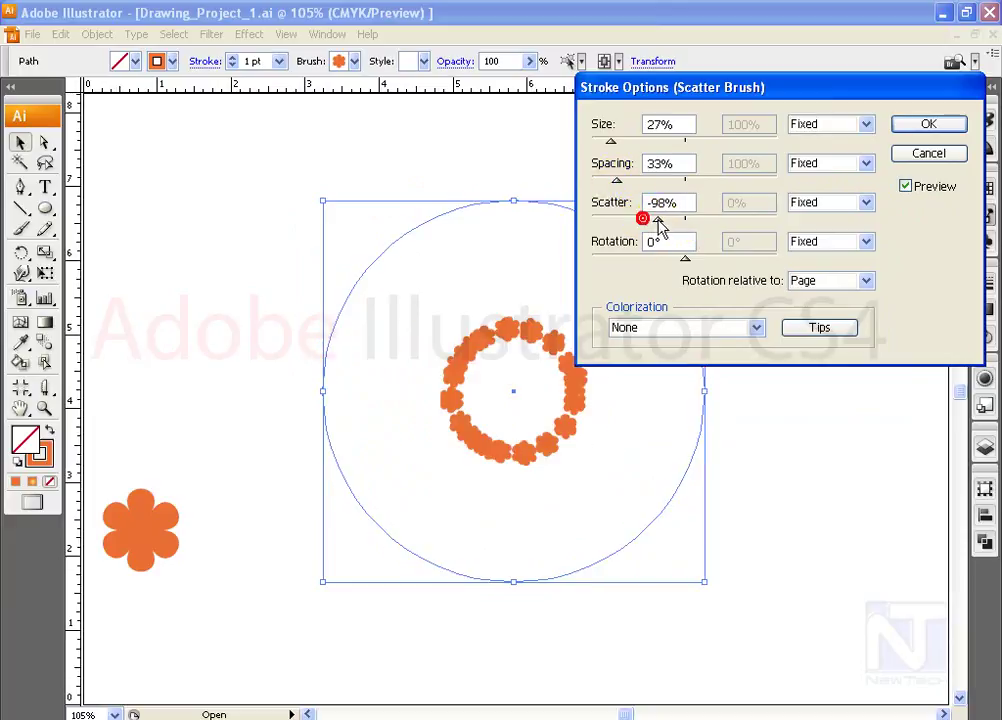
type("0")
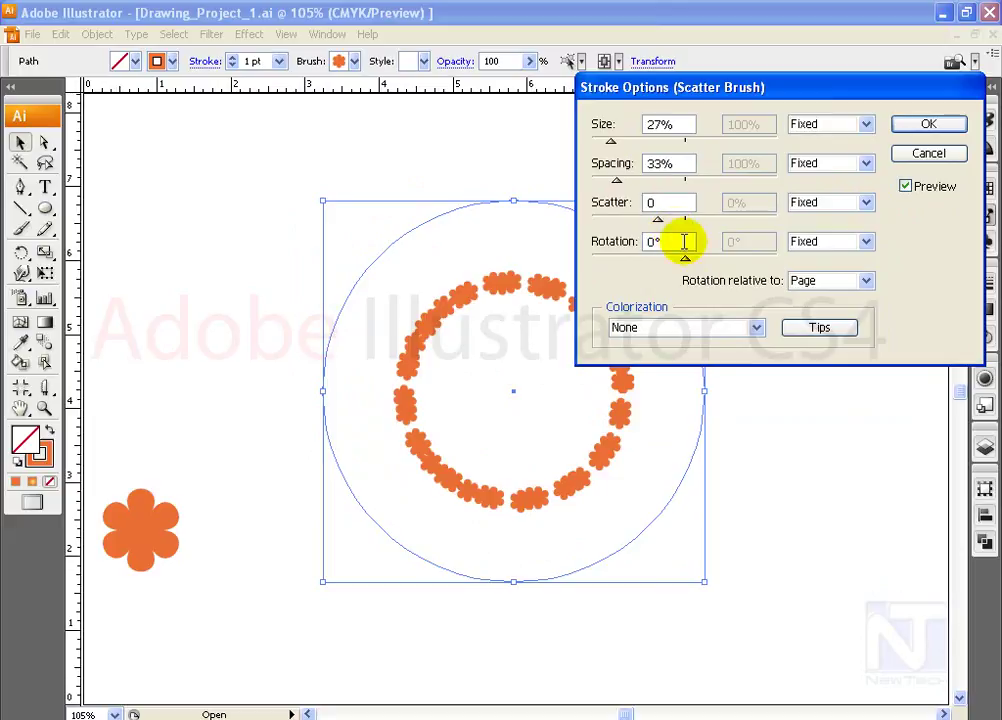
Make flower rotation random from 88° to -57° and size random from 27% to 46%
left_click(658, 252)
left_click_drag(642, 262, 703, 263)
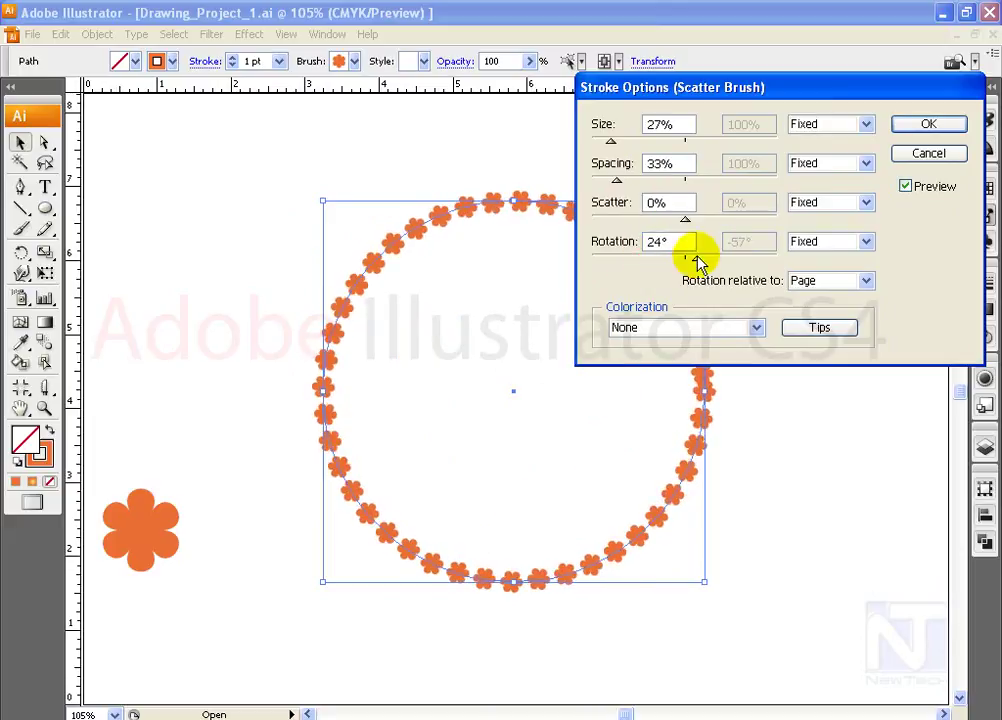
left_click(840, 243)
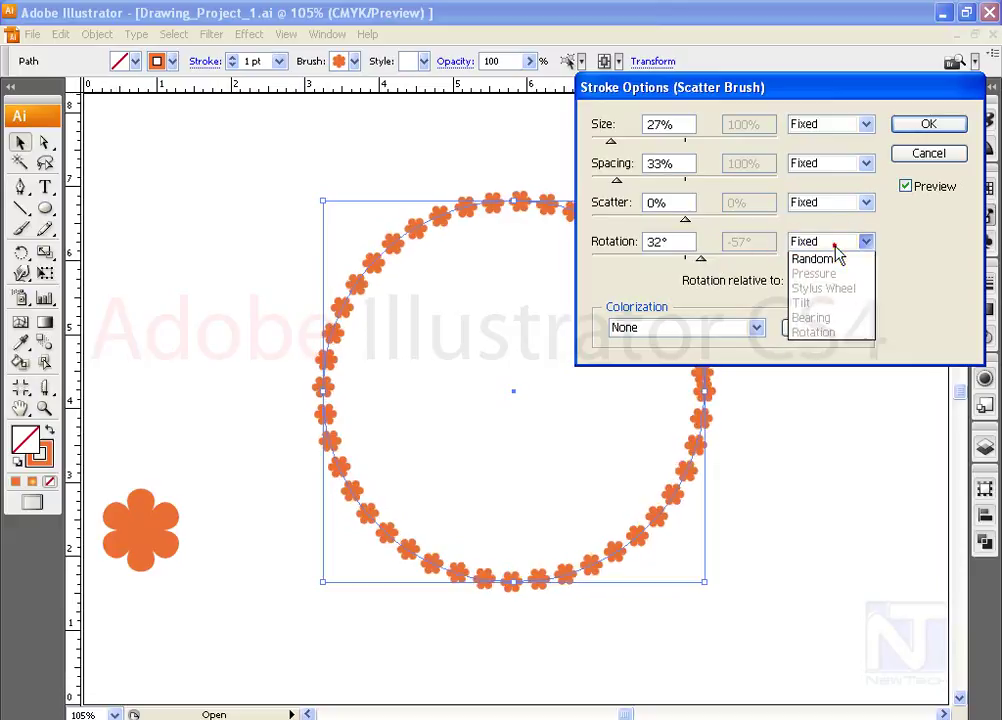
left_click(836, 274)
left_click_drag(701, 260, 729, 260)
left_click(815, 203)
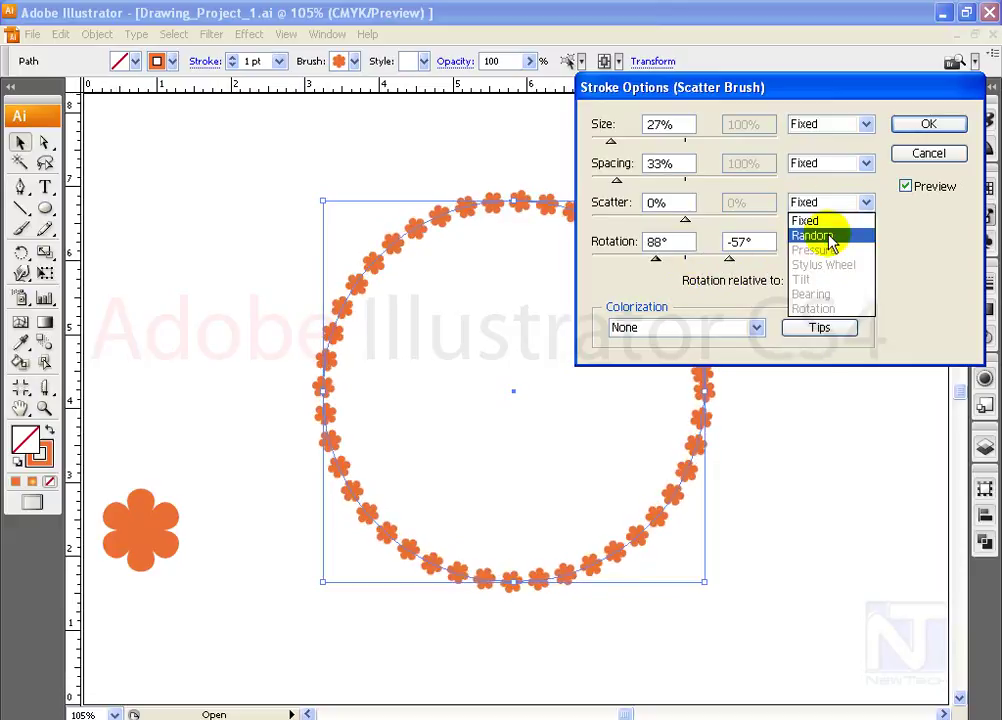
left_click(826, 136)
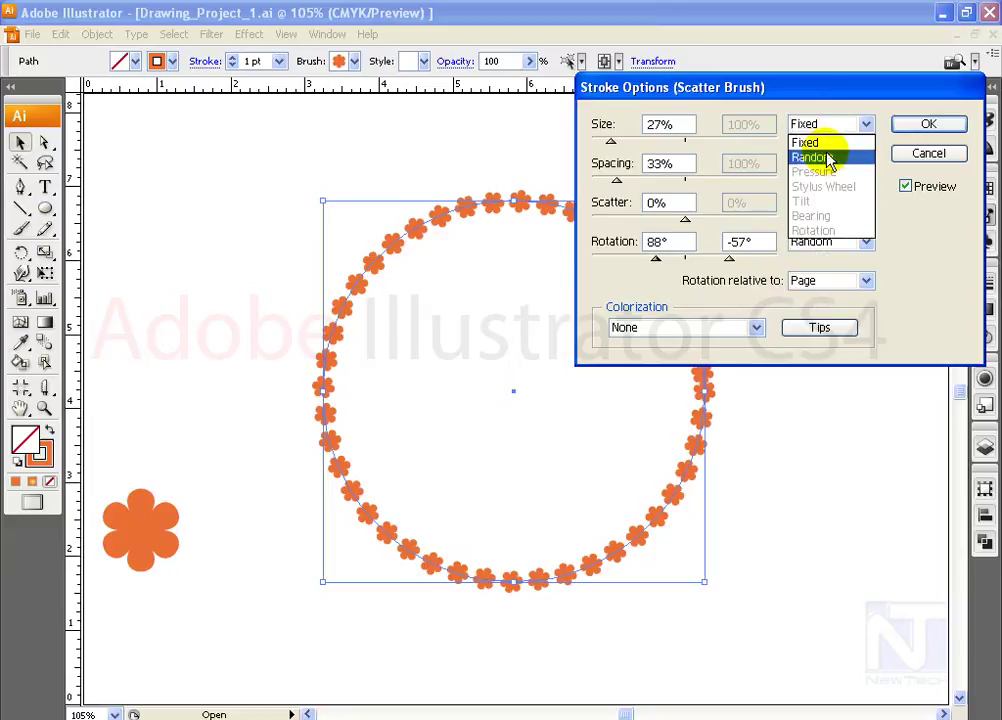
left_click(815, 157)
left_click_drag(686, 141, 627, 149)
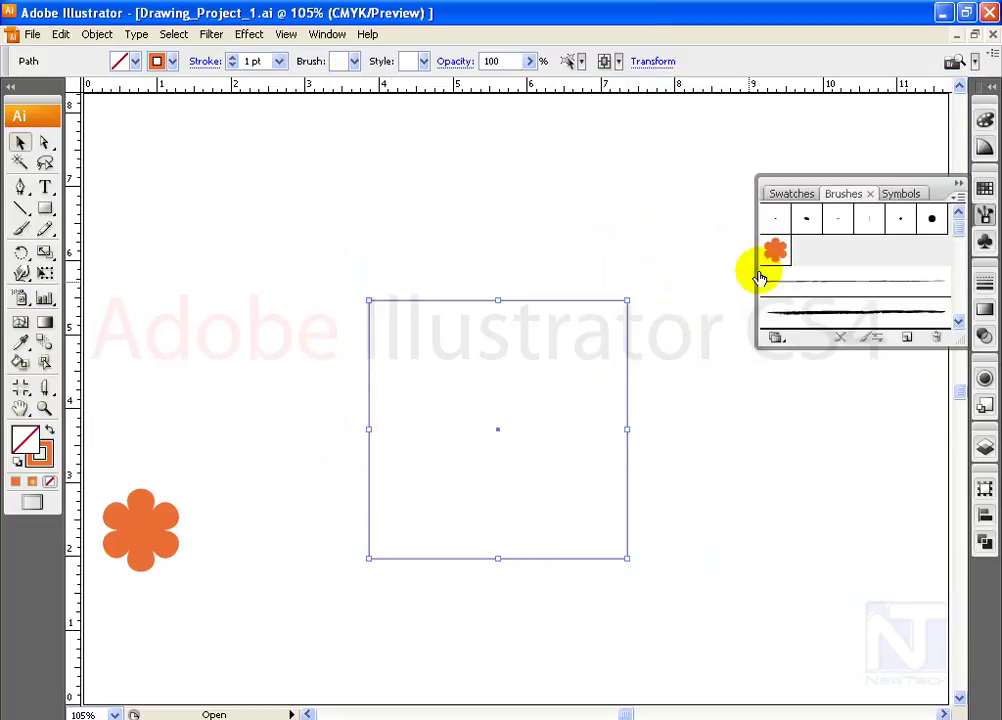
Stroke the rectangle with the flower scatter brush at random 13–39% size and 41% spacing
left_click(776, 252)
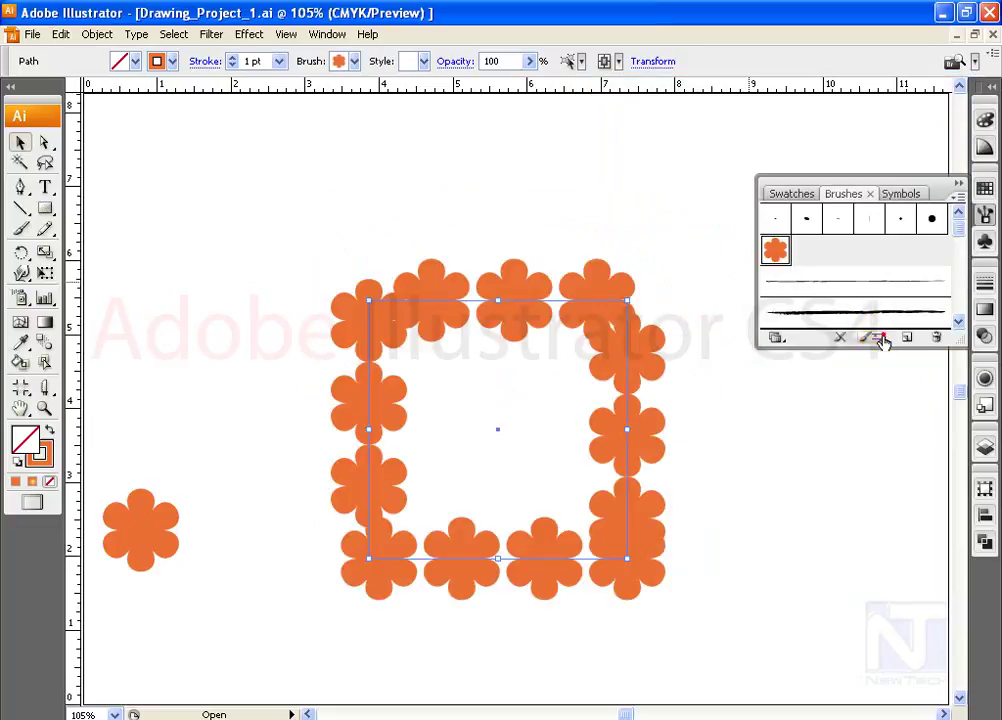
left_click(883, 340)
left_click_drag(740, 70, 864, 72)
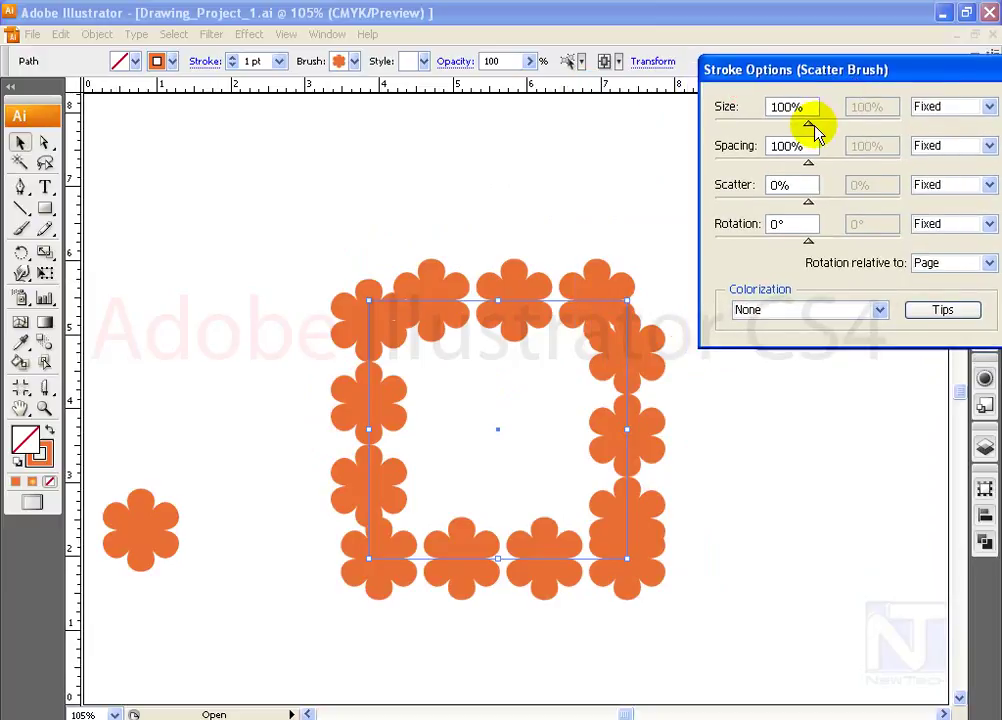
left_click(960, 106)
left_click(949, 139)
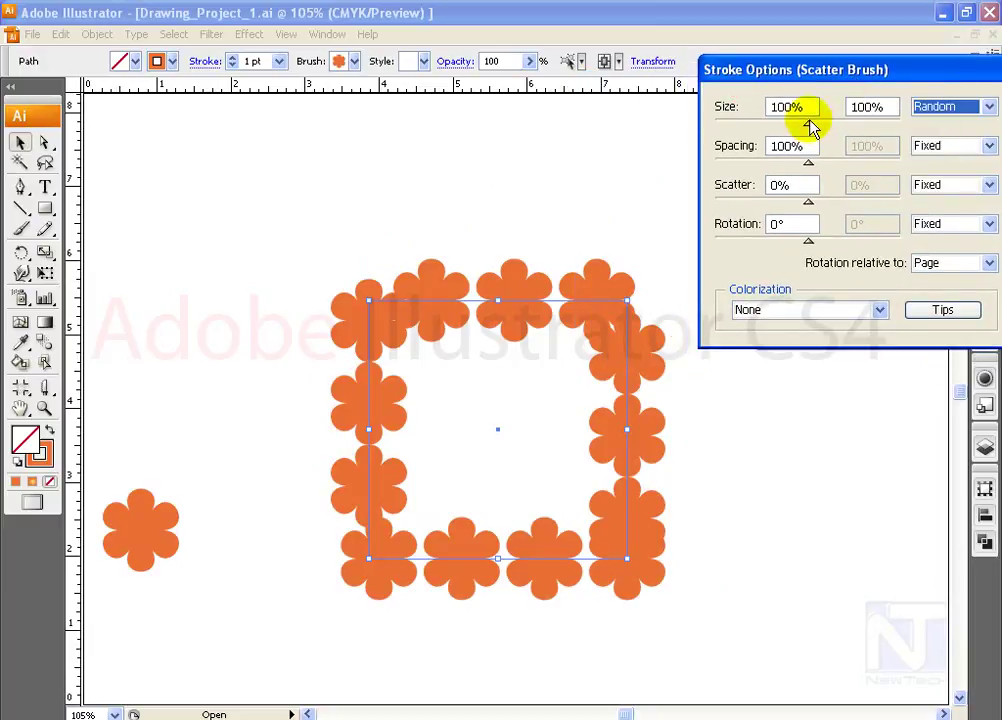
mouse_move(808, 124)
left_mouse_down()
mouse_move(720, 124)
mouse_move(745, 124)
left_mouse_up()
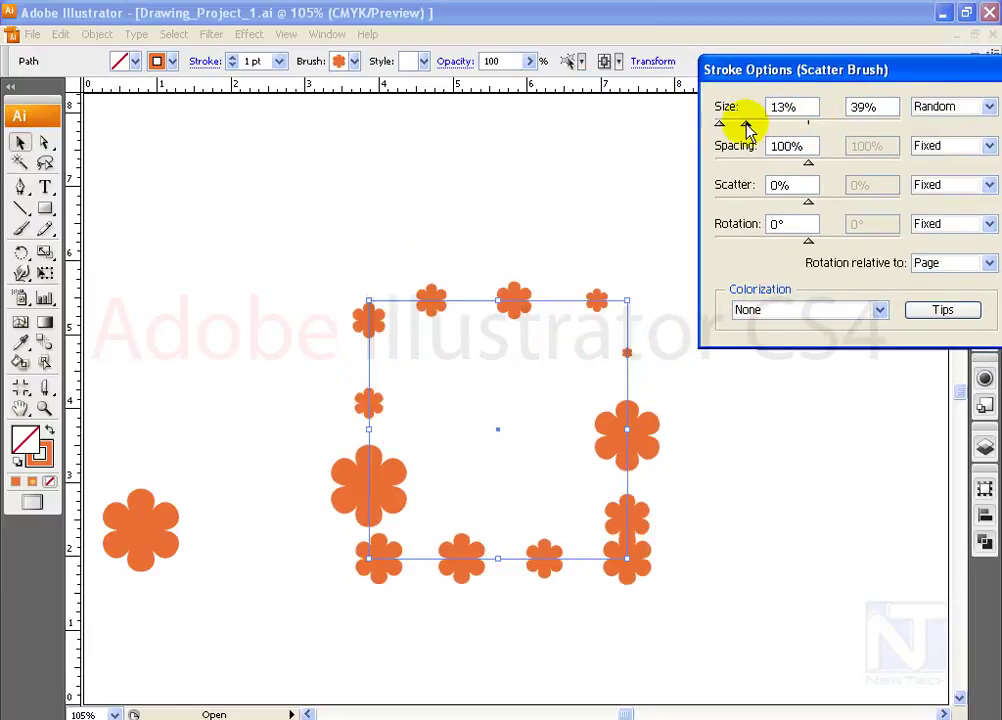
mouse_move(810, 162)
left_mouse_down()
mouse_move(727, 163)
mouse_move(752, 168)
left_mouse_up()
left_click_drag(887, 70, 810, 62)
left_click(962, 104)
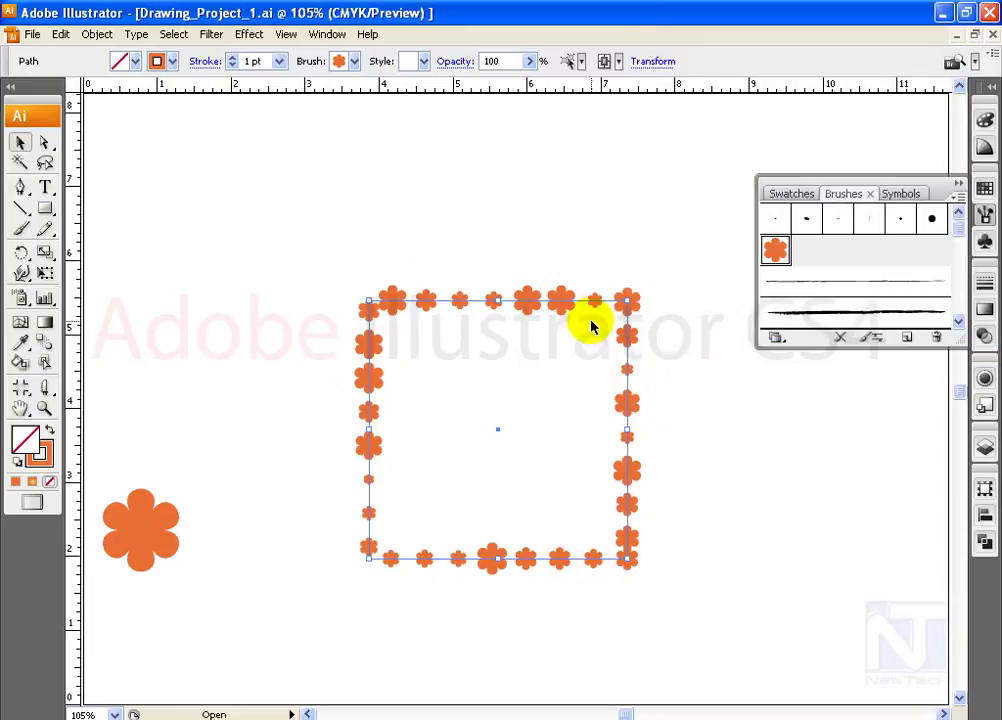
left_click(556, 208)
left_click(510, 347)
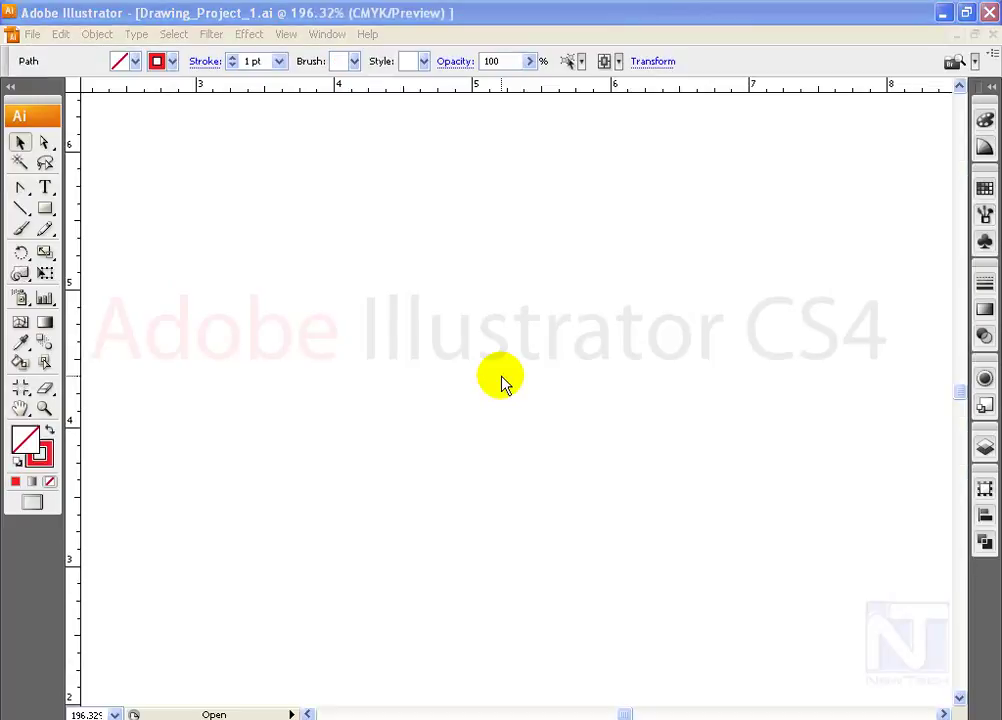
Draw a circle, sharpen its top and bottom anchors into a lens, and Alt-drag an overlapping copy right
left_click(502, 381)
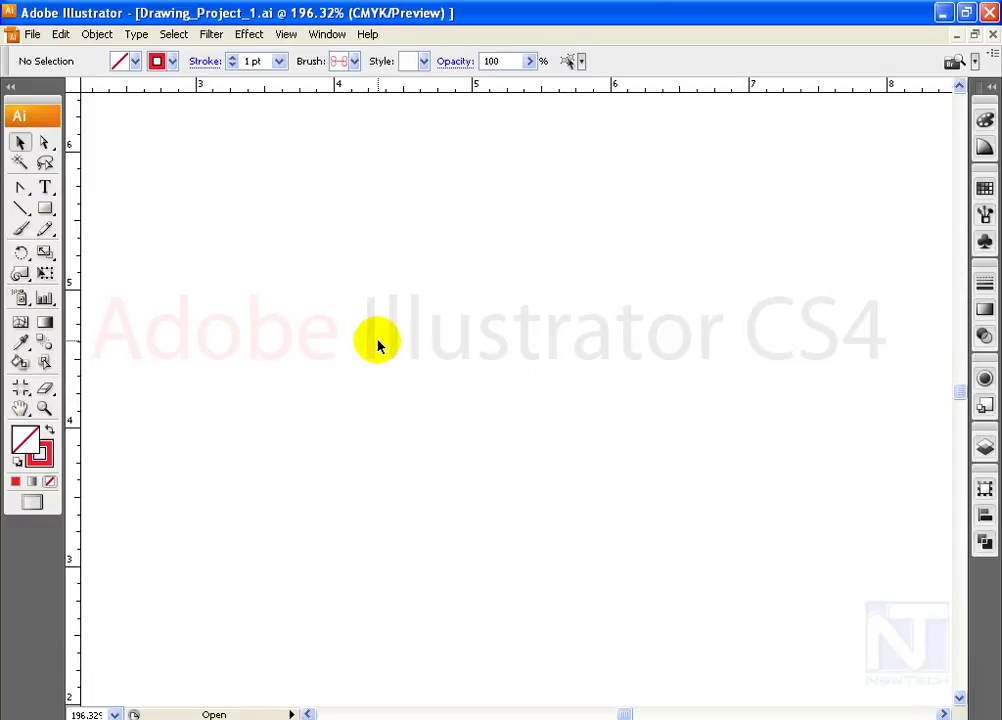
mouse_move(45, 208)
left_mouse_down()
mouse_move(115, 280)
mouse_move(105, 253)
left_mouse_up()
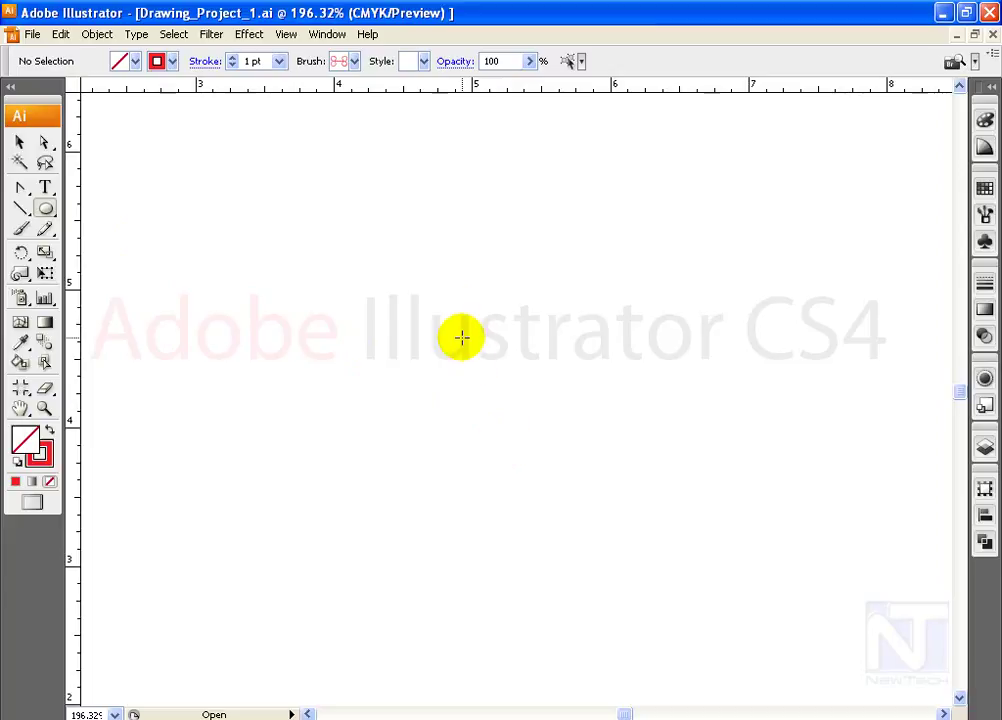
left_click_drag(449, 298, 535, 366)
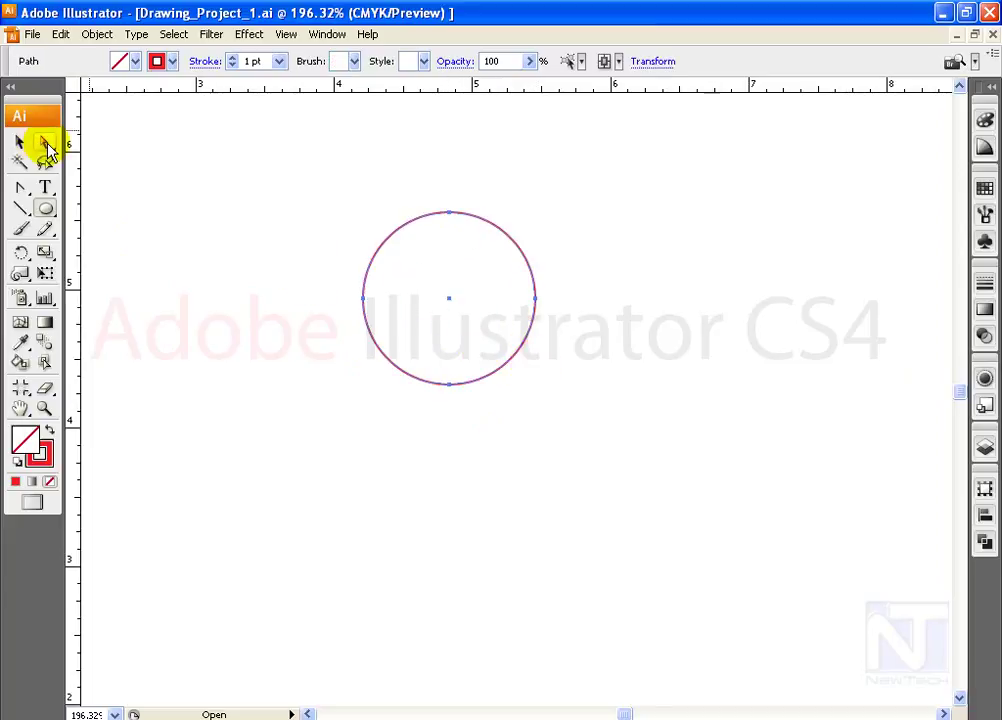
left_click(20, 188)
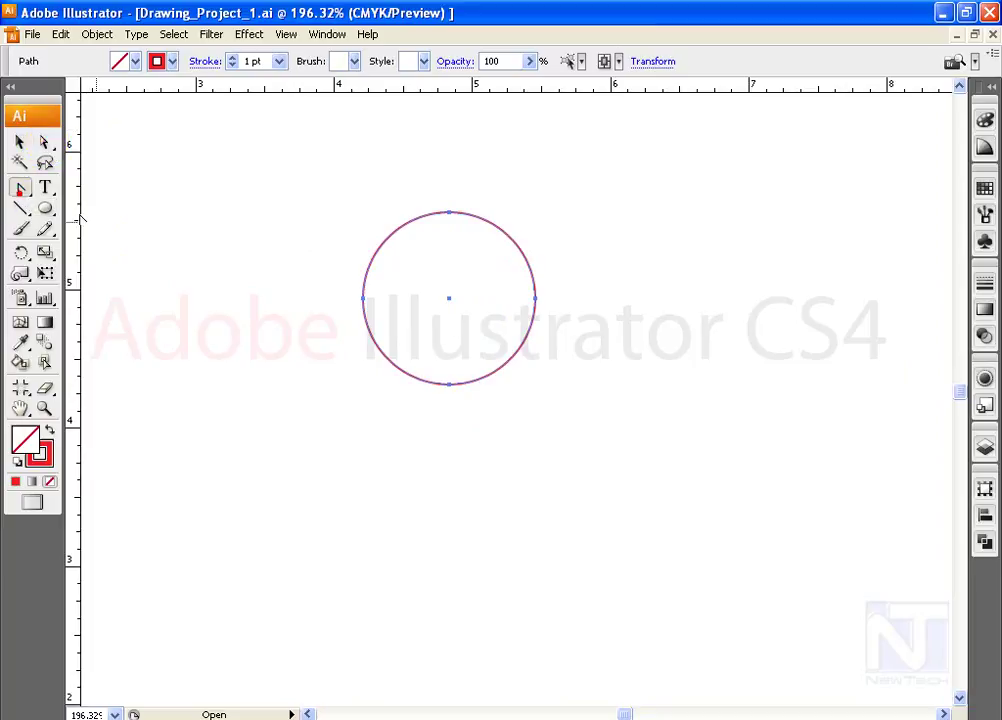
left_click(449, 384)
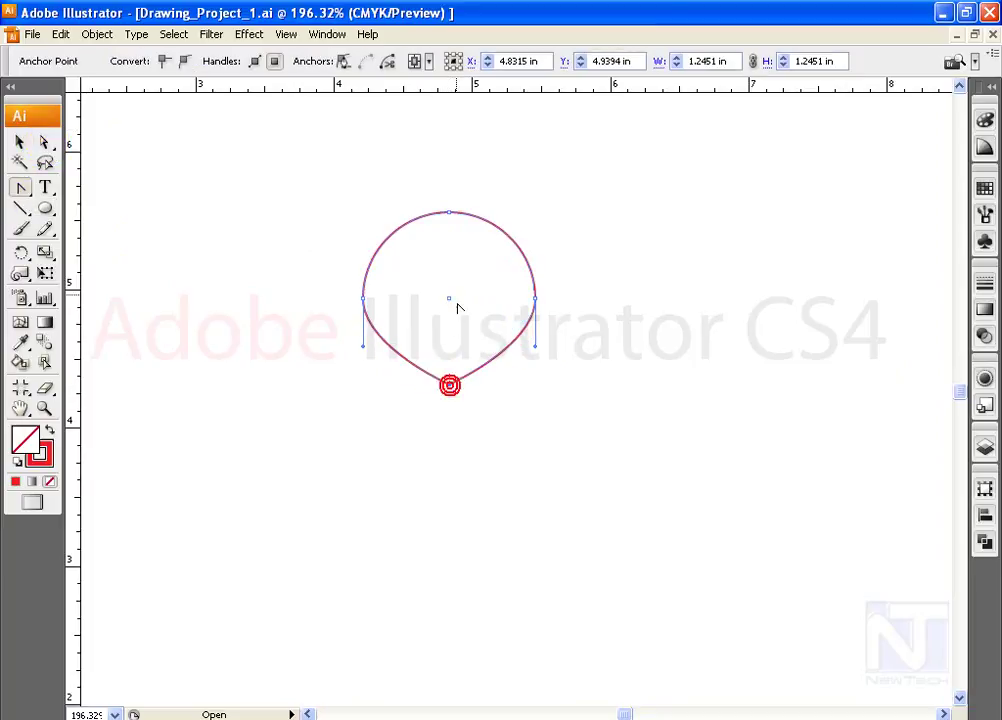
left_click(449, 213)
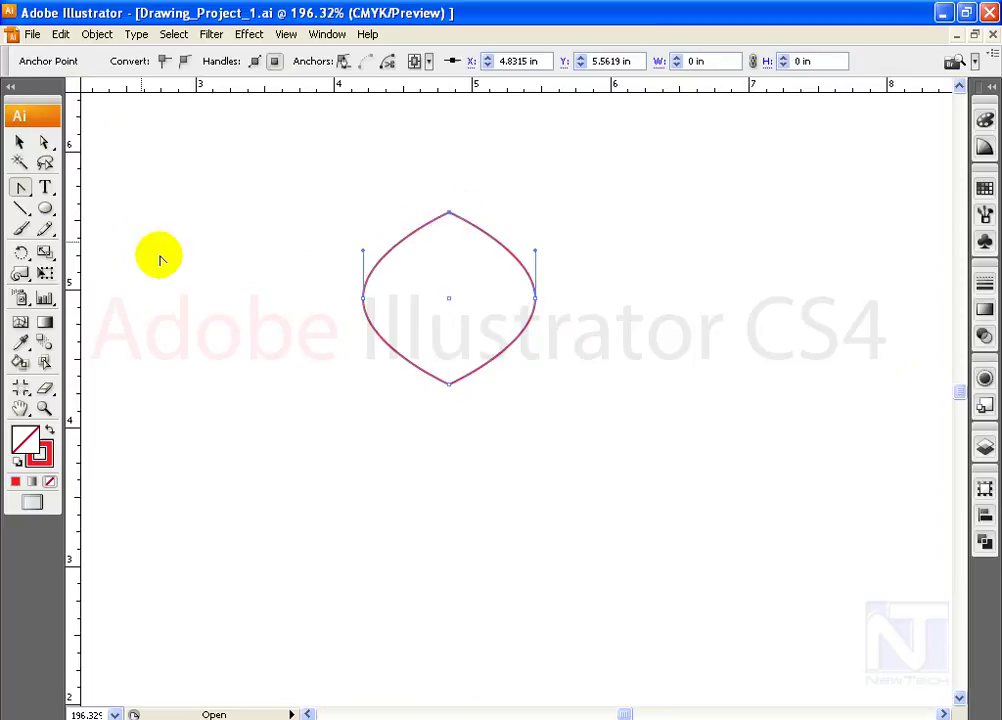
left_click(21, 145)
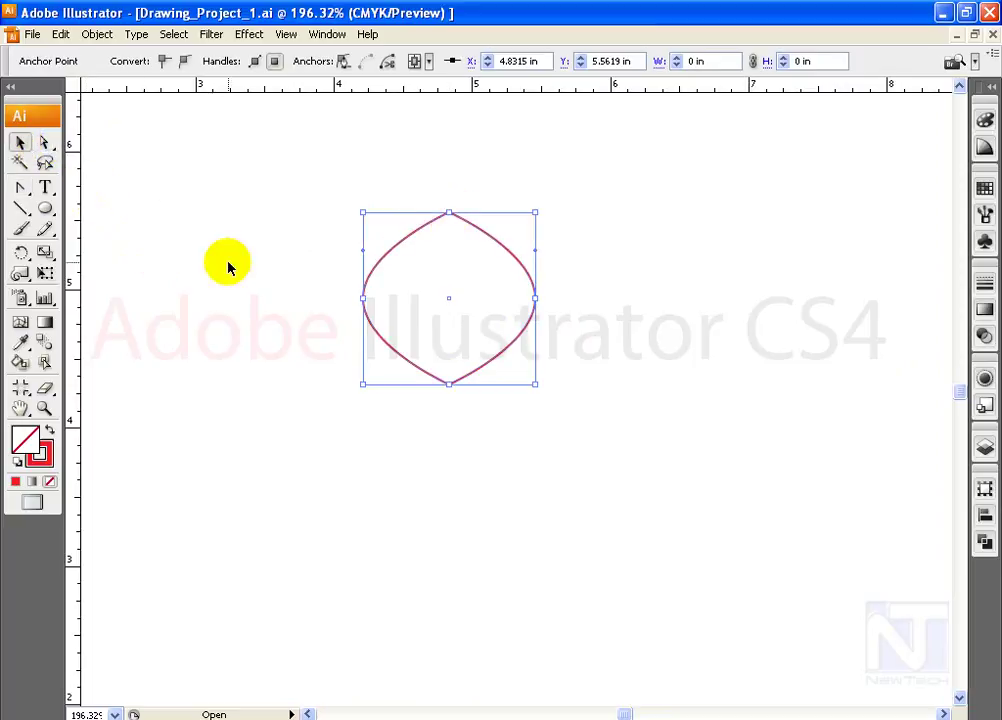
mouse_move(513, 350)
left_mouse_down()
mouse_move(608, 354)
mouse_move(605, 362)
left_mouse_up()
Repeat the lens duplicate twice with Ctrl+D to lengthen the interlocking row
left_click_drag(345, 186, 651, 400)
key("ctrl+d")
key("ctrl+d")
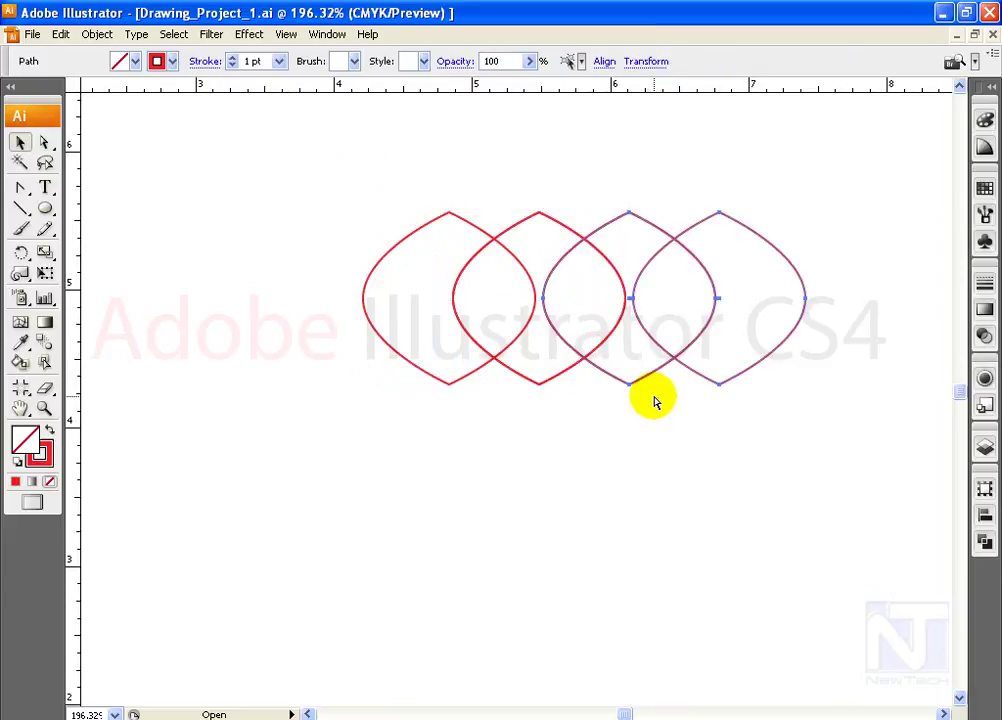
key("ctrl+d")
left_click_drag(656, 184, 815, 364)
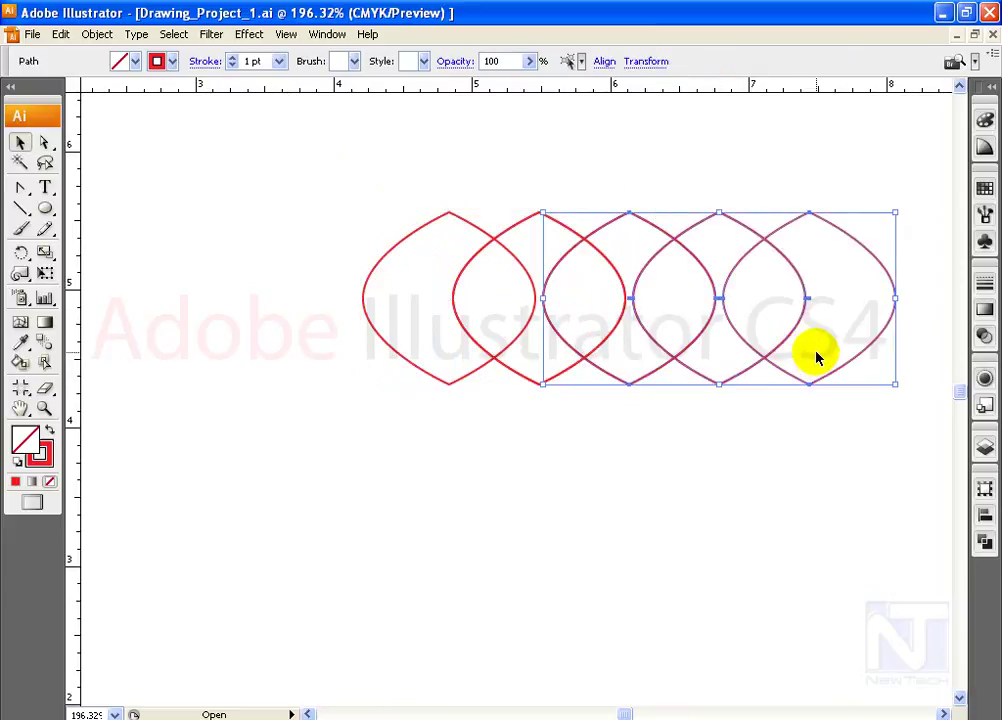
Delete the outer left and right end arcs, then select the whole lens row
left_click(44, 142)
left_click_drag(329, 306, 397, 448)
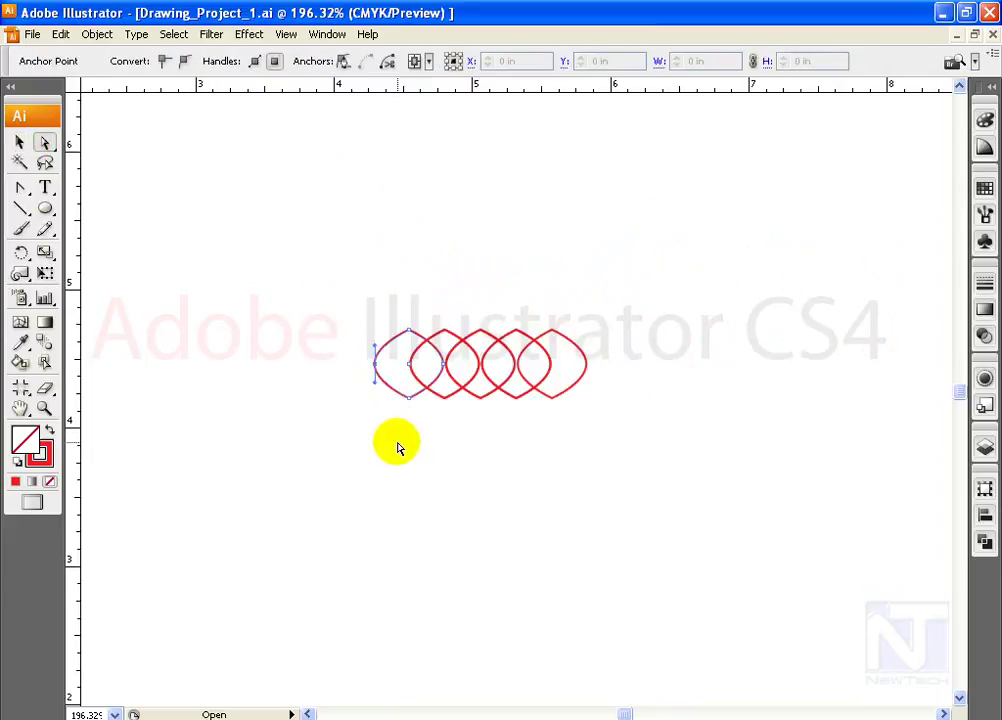
key("Delete")
left_click_drag(569, 317, 633, 428)
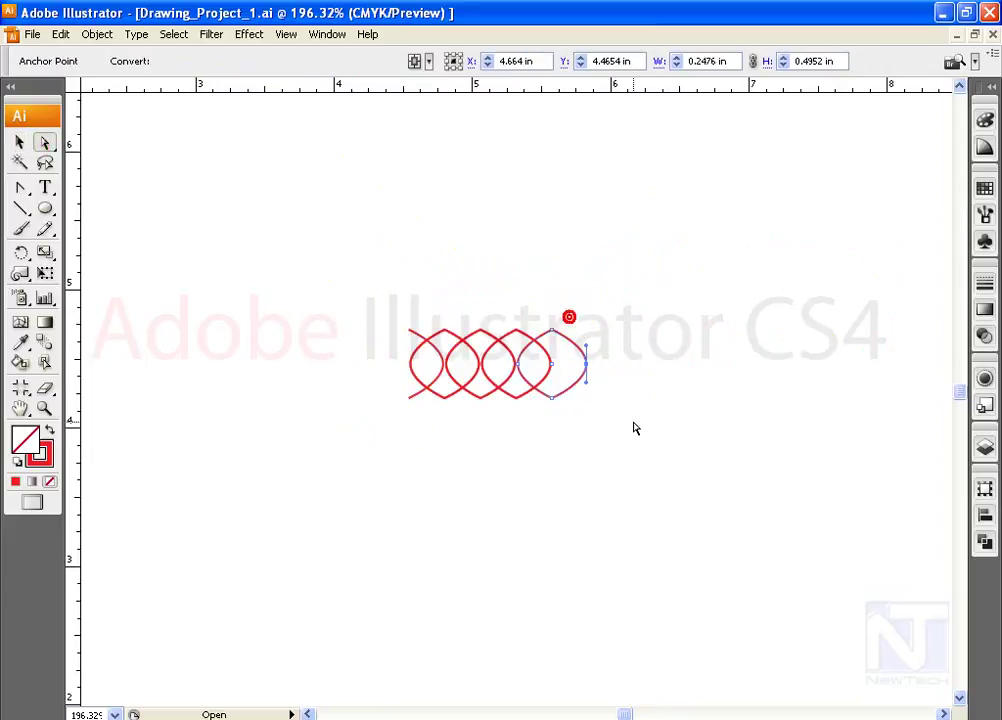
key("Delete")
left_click(253, 295)
left_click_drag(350, 292, 642, 499)
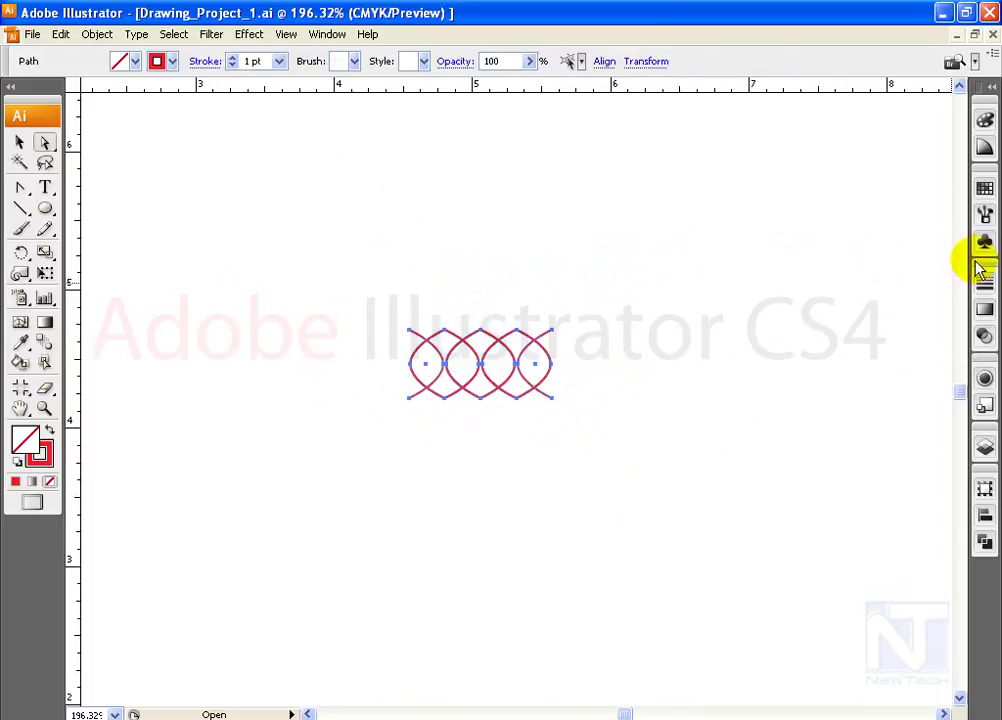
left_click(985, 214)
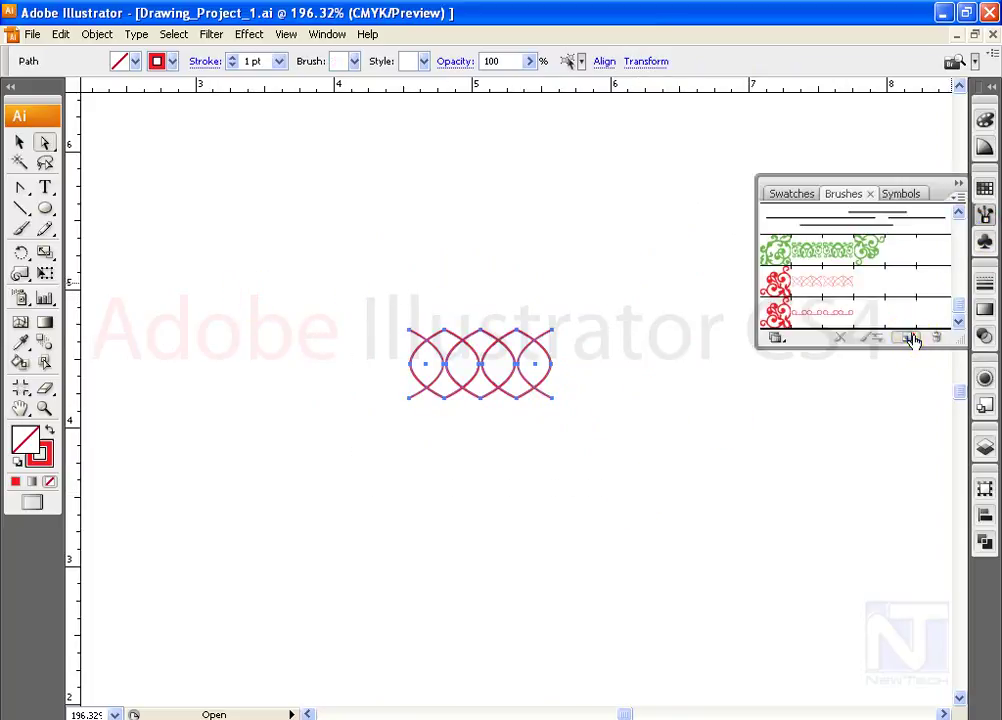
Save the lens row as a new pattern brush
left_click(913, 340)
left_click(469, 232)
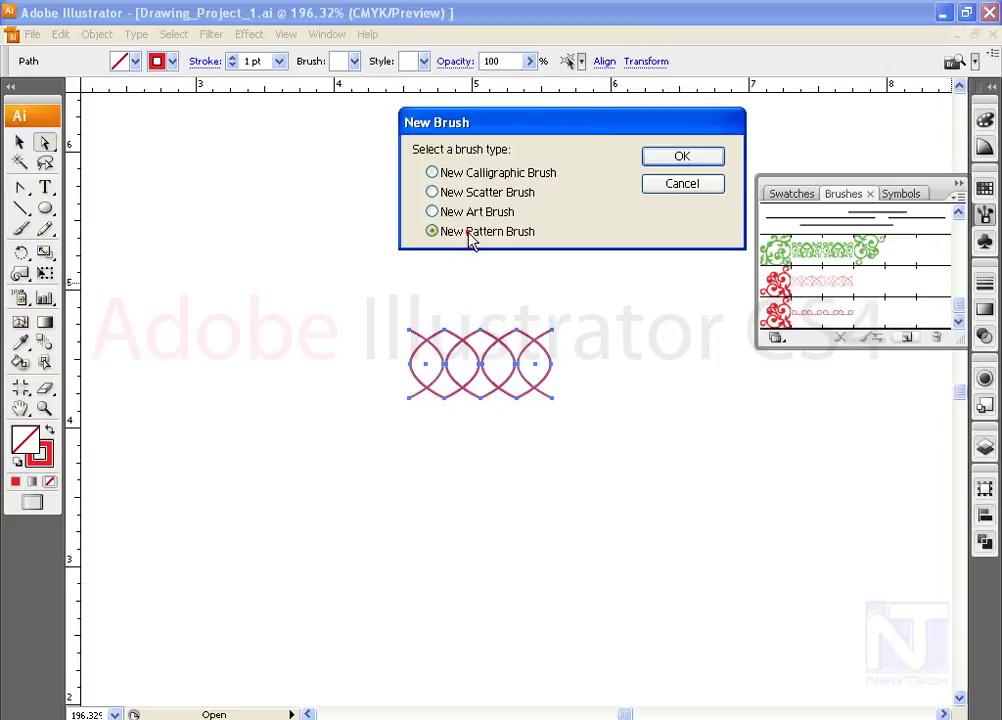
left_click(679, 160)
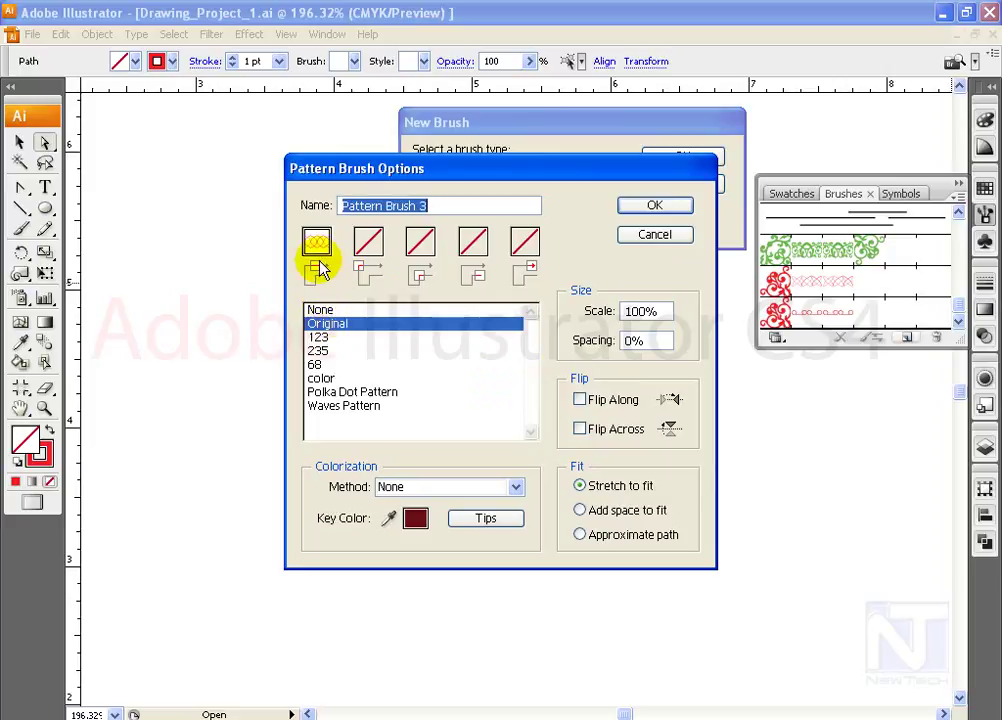
left_click(668, 210)
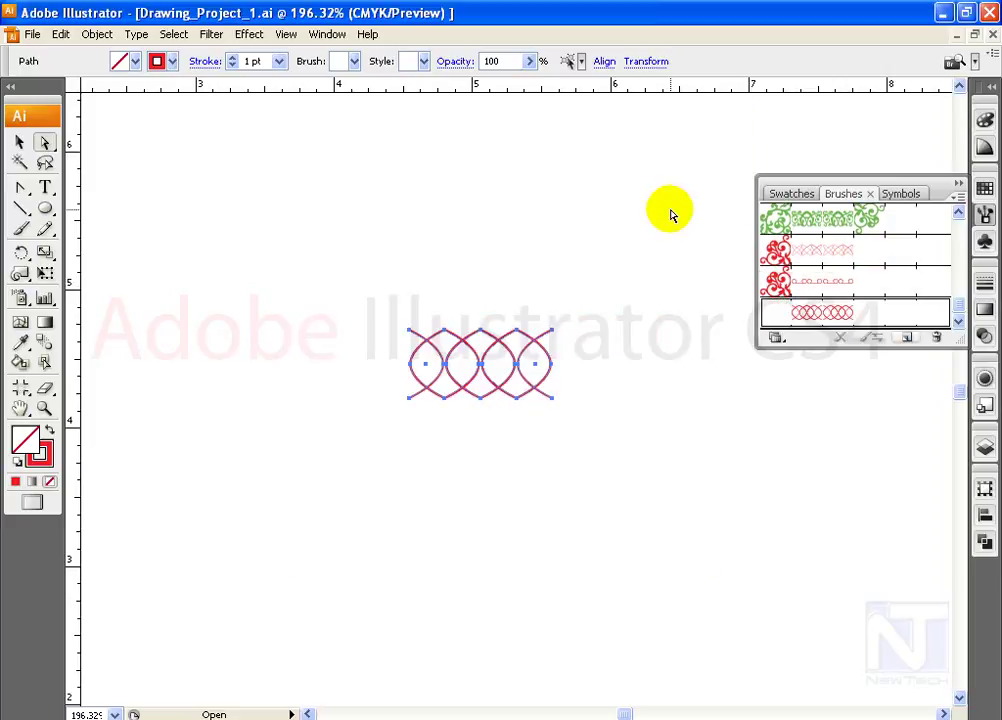
Drop the red flourish ornament into the pattern brush's outer corner tile slot
key("ctrl+0")
left_click(462, 590)
left_click_drag(470, 600, 787, 336)
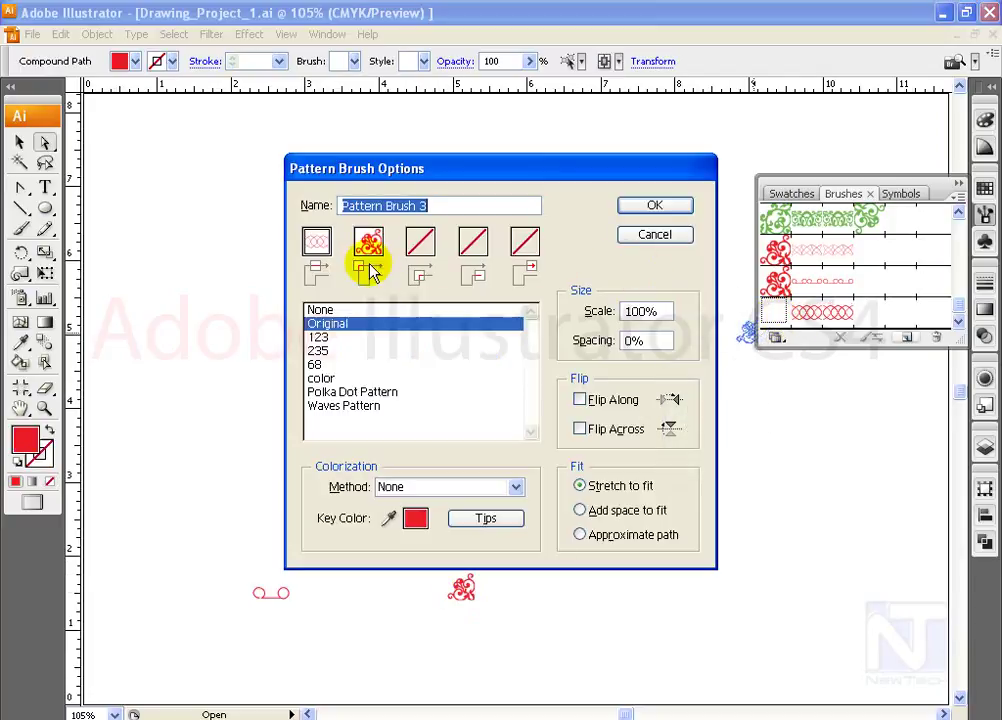
left_click(655, 206)
Move the lens row to the lower right and place an enlarged copy of the ornament beside it
left_click_drag(712, 551, 716, 590)
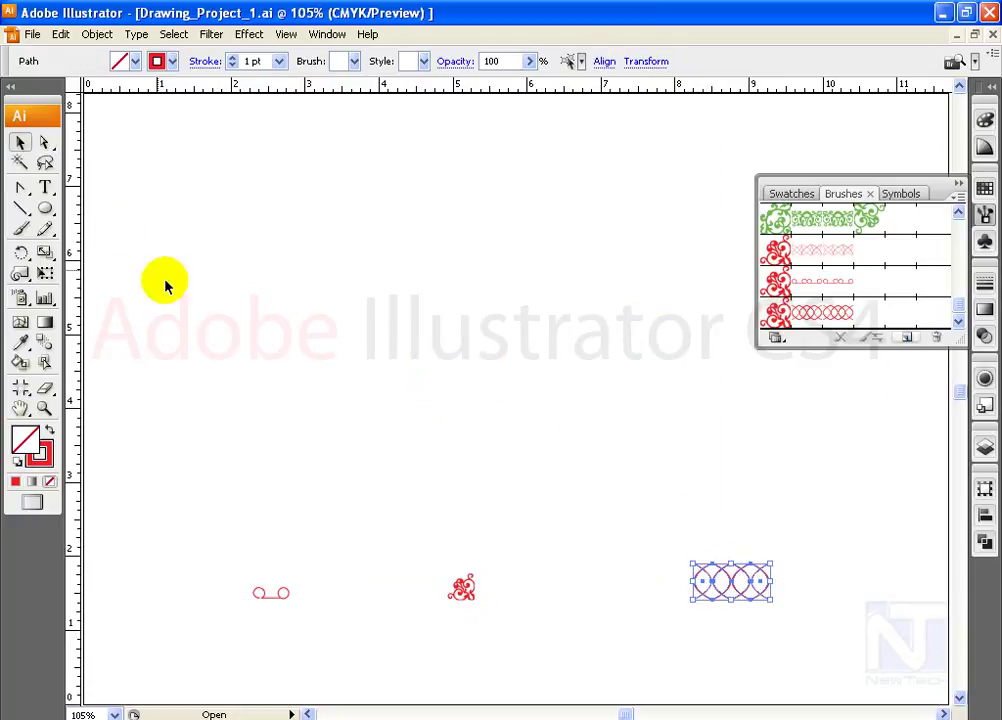
left_click(45, 208)
left_click_drag(201, 204, 557, 490)
left_click(810, 313)
key("v")
left_click_drag(481, 600, 620, 600)
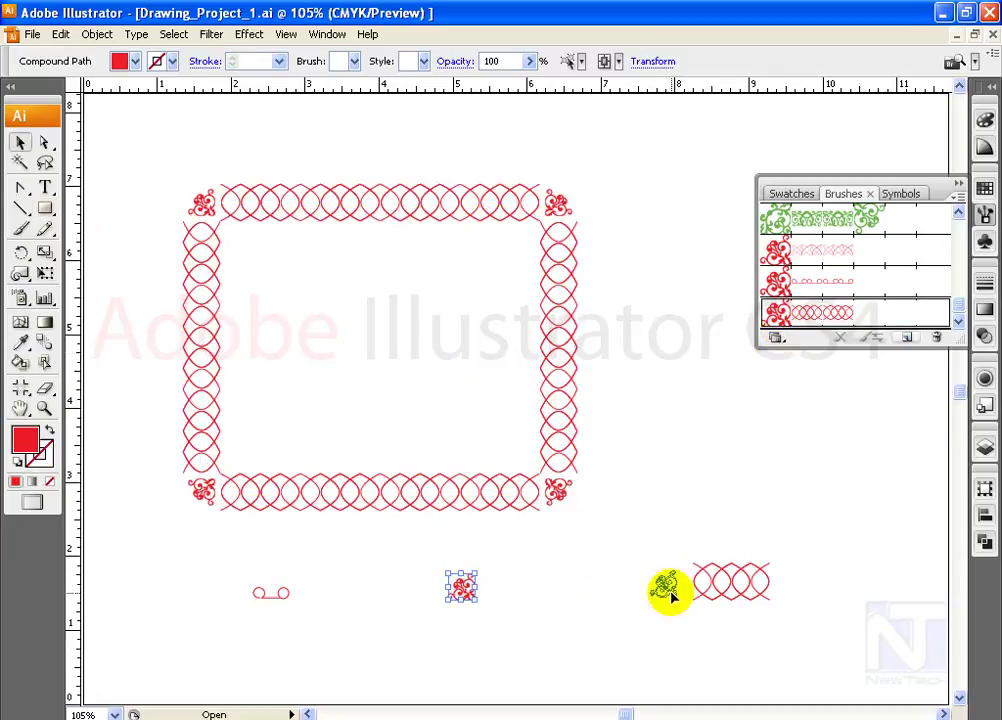
left_click_drag(683, 597, 695, 610)
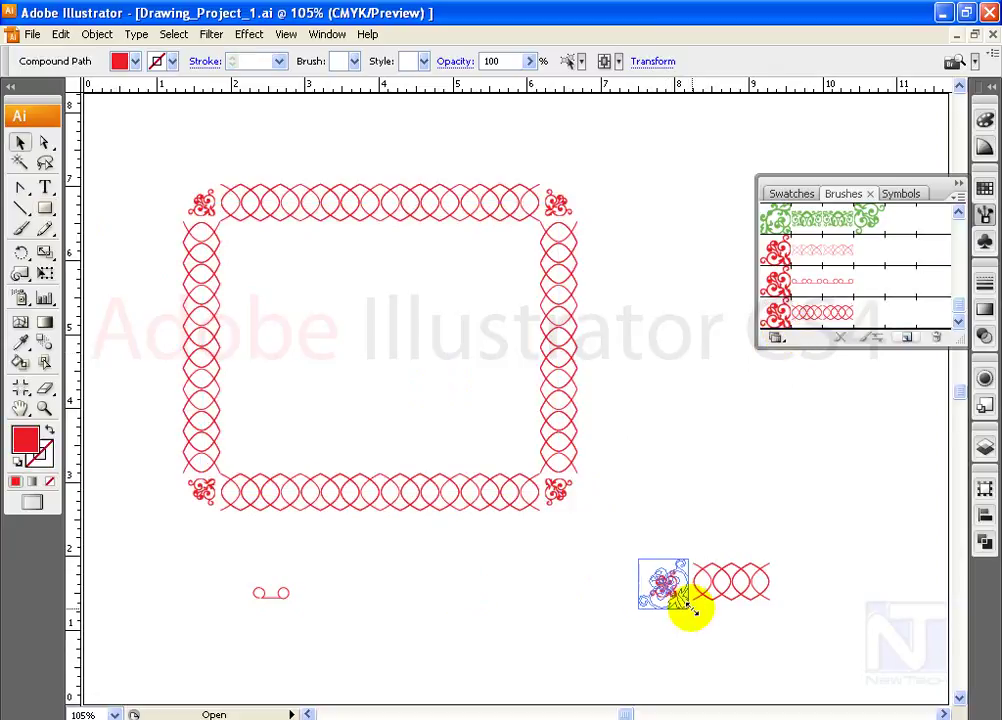
left_click(704, 487)
left_click(670, 588)
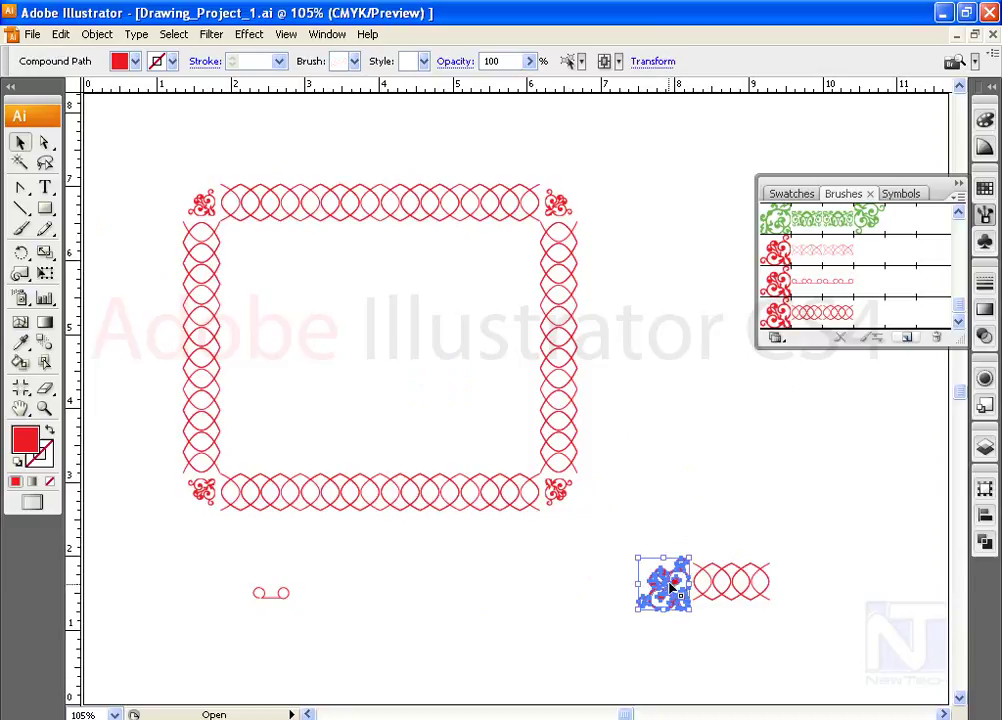
Make the enlarged ornament Pattern Brush 3's corner tile and apply it to the frame's strokes
left_click_drag(665, 588, 783, 324)
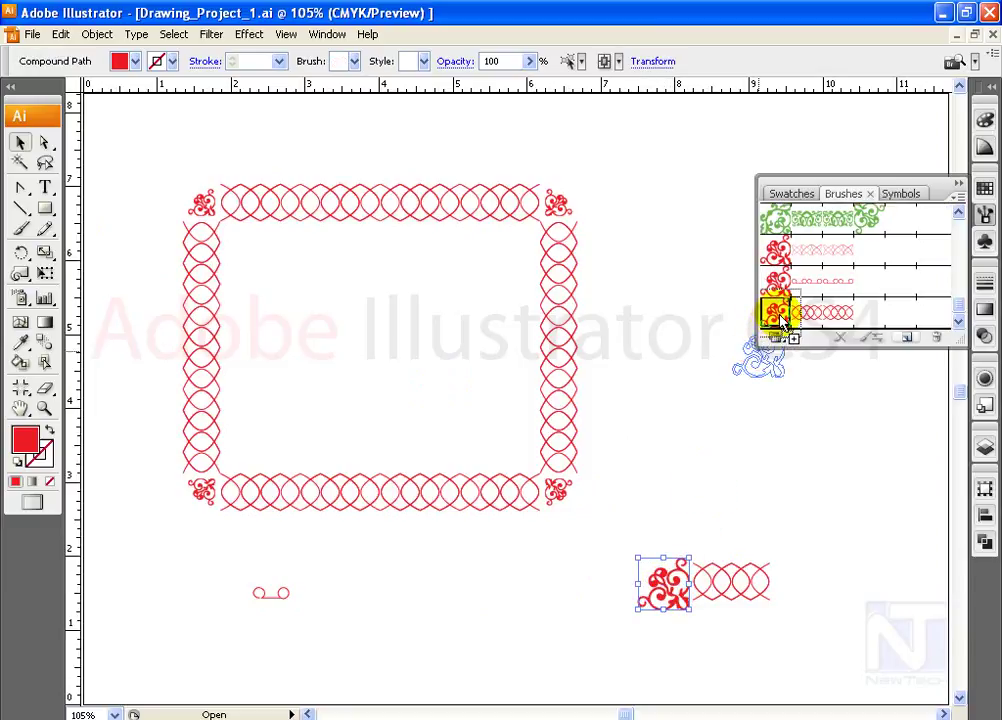
left_click_drag(783, 324, 783, 324)
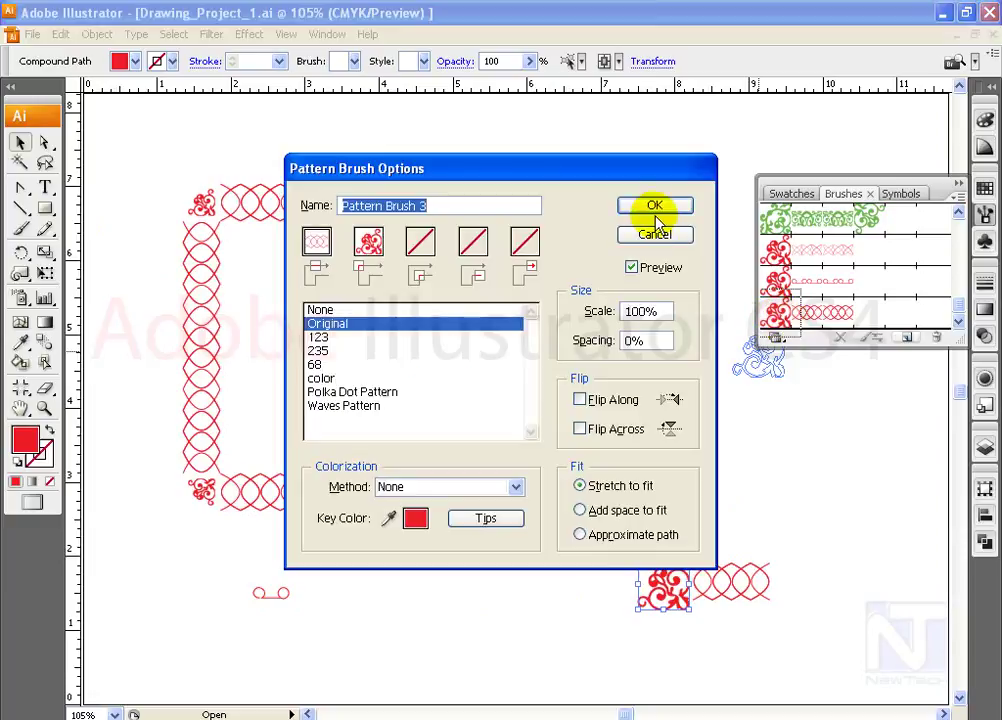
left_click(654, 205)
left_click(421, 403)
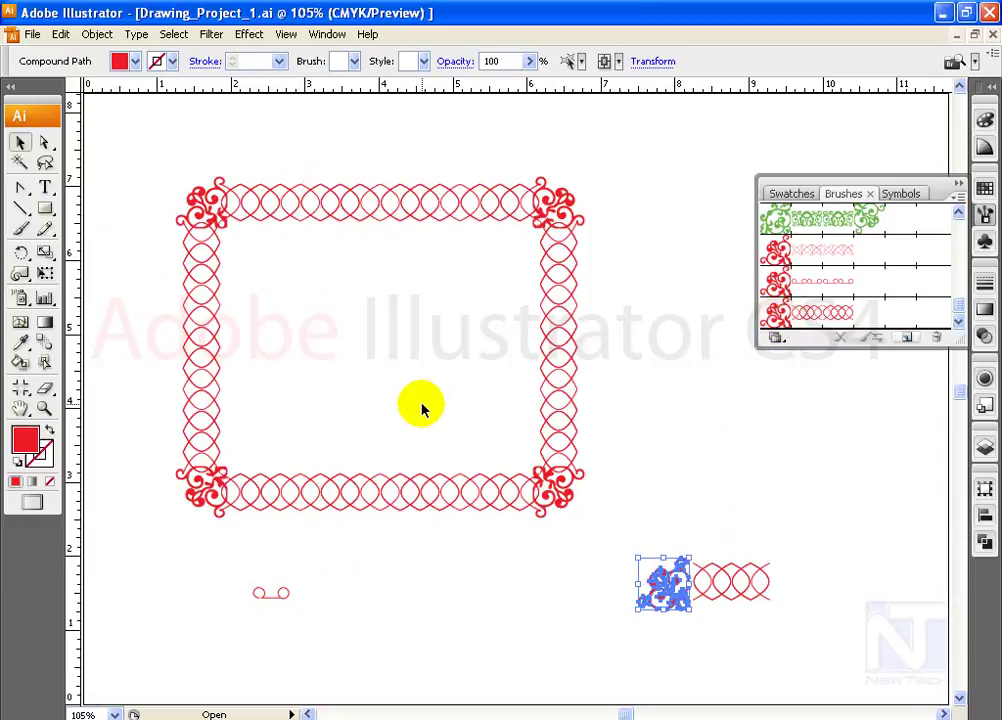
left_click(566, 286)
left_click(614, 313)
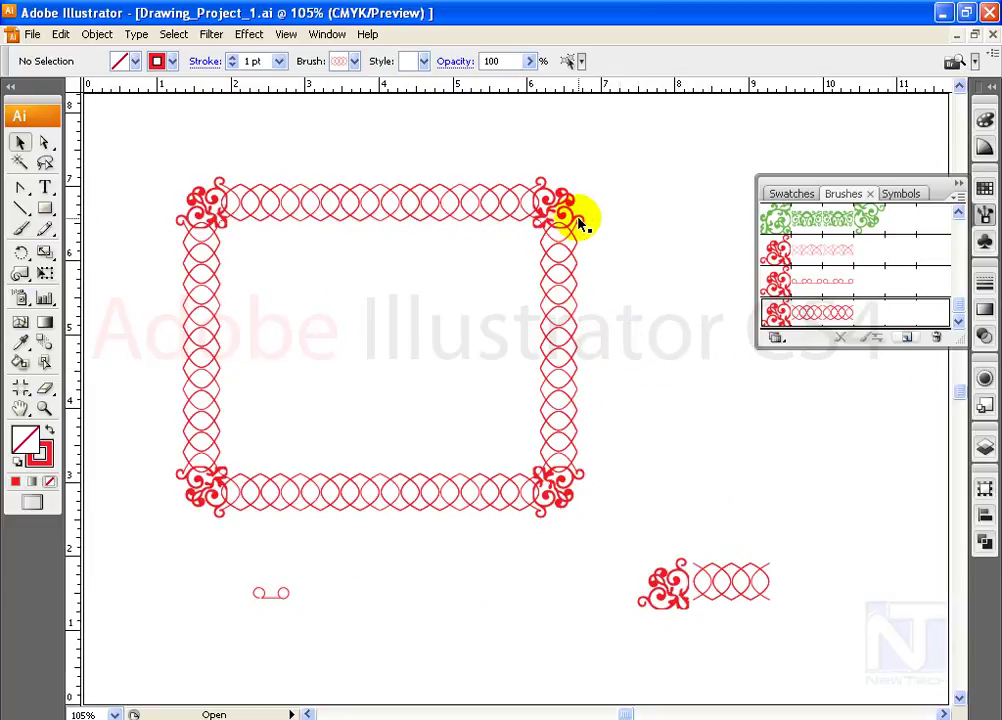
Delete the old chain sample and frame, then draw a circle near the top left
left_click(697, 547)
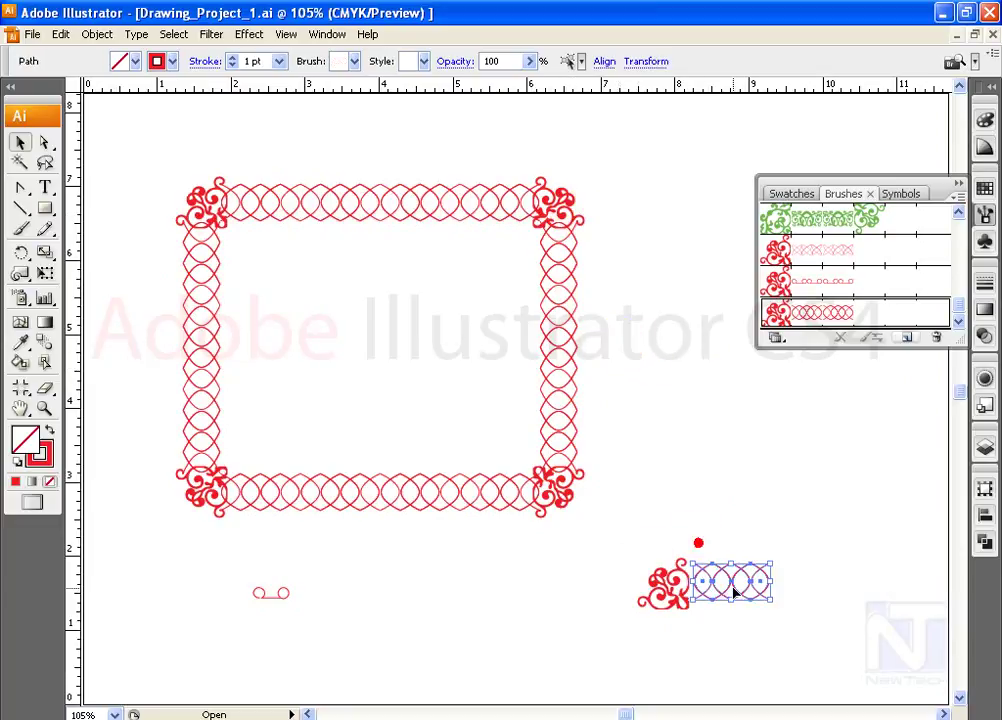
key("Delete")
key("l")
left_click_drag(313, 280, 405, 344)
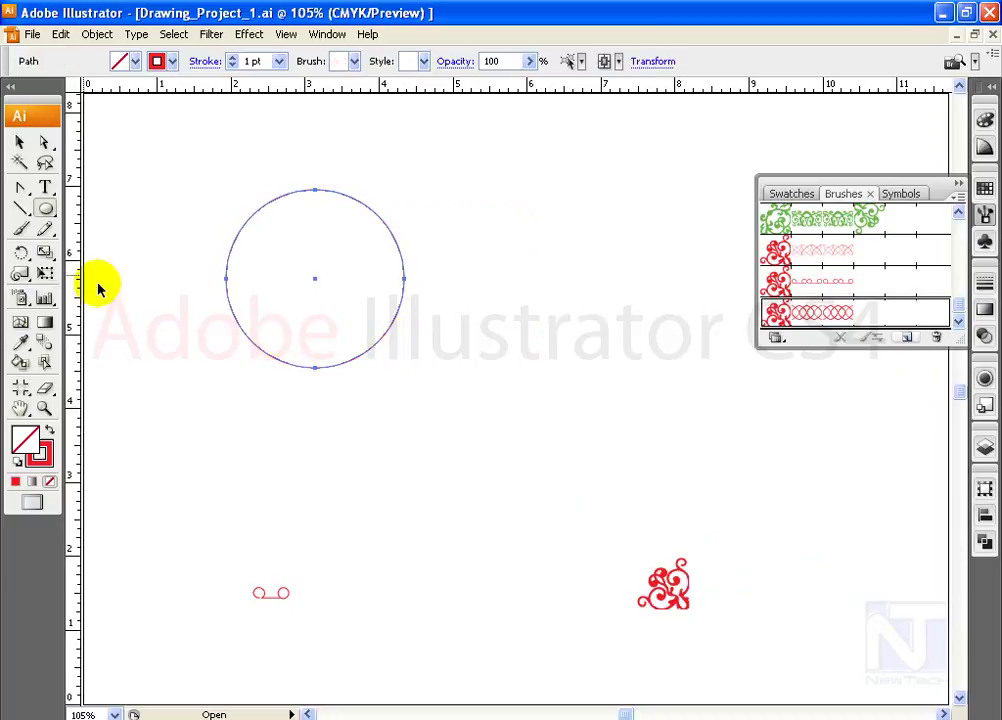
Sharpen the circle's top and bottom points into a lens, then delete the bottom anchor to leave an arc
left_click(20, 187)
left_click(314, 368)
left_click(314, 190)
left_click(44, 142)
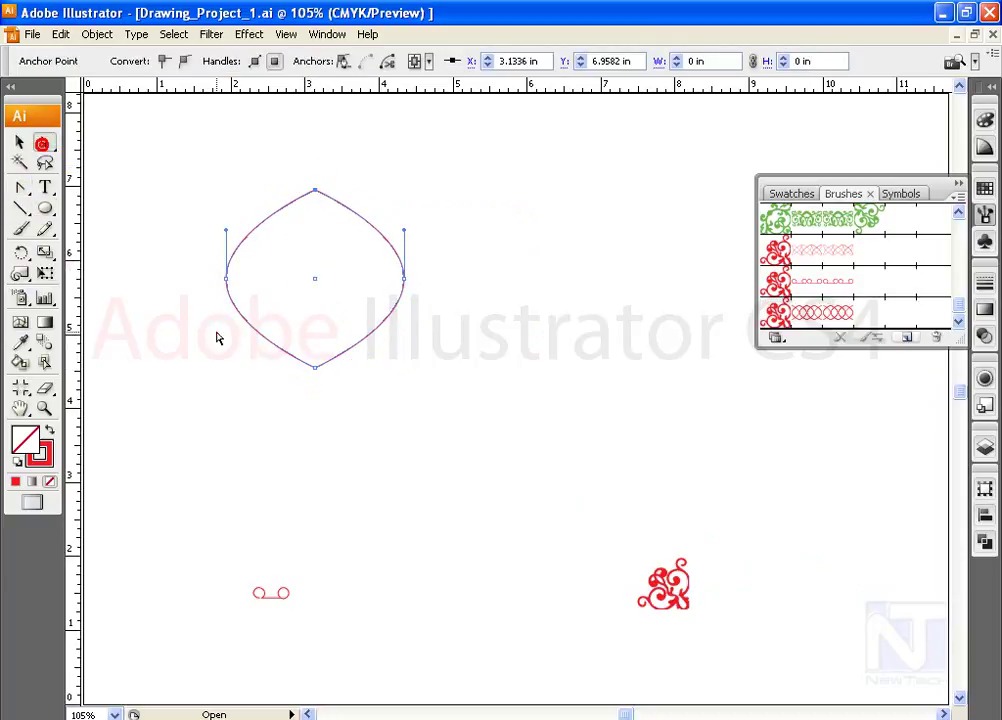
left_click_drag(217, 338, 505, 494)
key("Delete")
Duplicate the arc sideways into a row of overlapping arcs
left_click(19, 142)
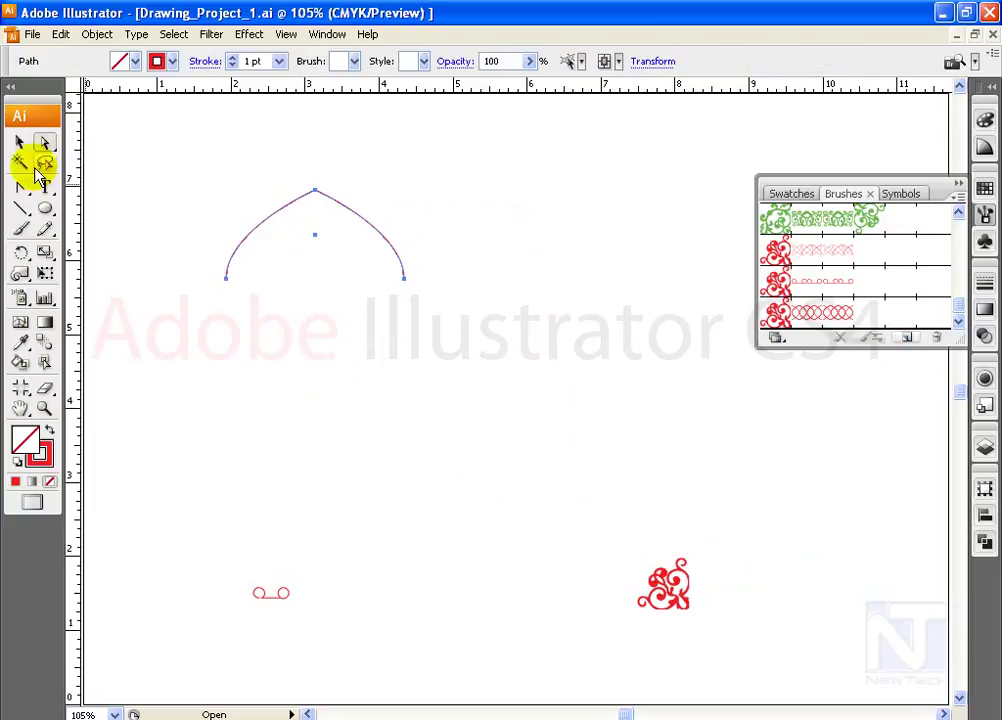
left_click_drag(427, 331, 530, 331)
key("ctrl+d")
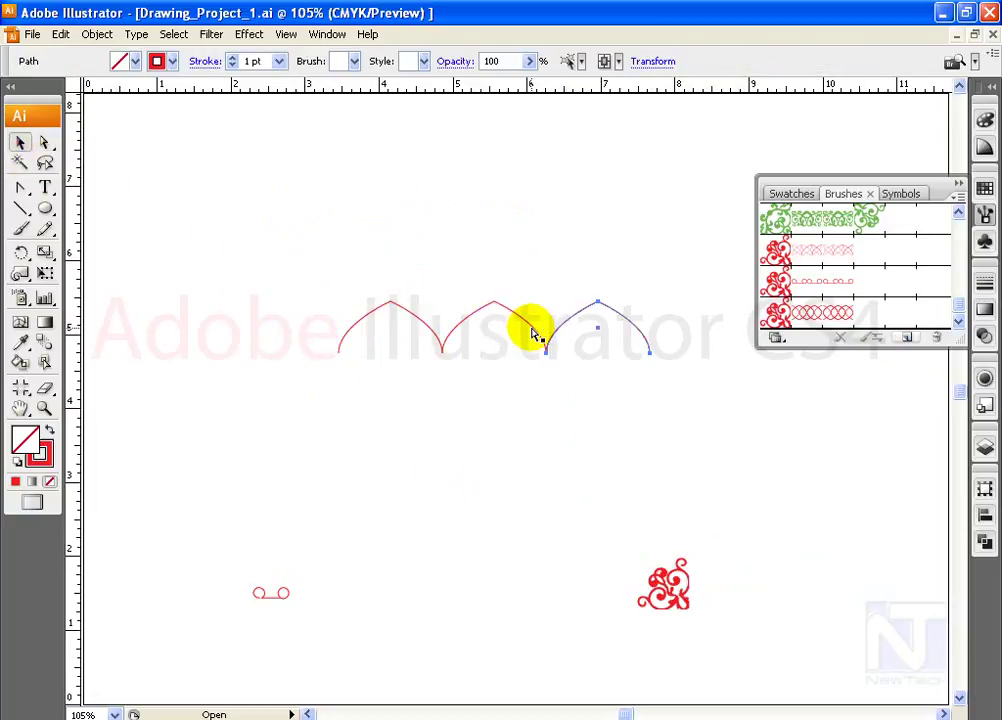
key("ctrl+d")
scroll(550, 347, "right", 2)
left_click_drag(250, 280, 658, 410)
Offset a copy of the arc row by half an arc and flip it downward to form diamonds
left_click_drag(532, 329, 569, 331)
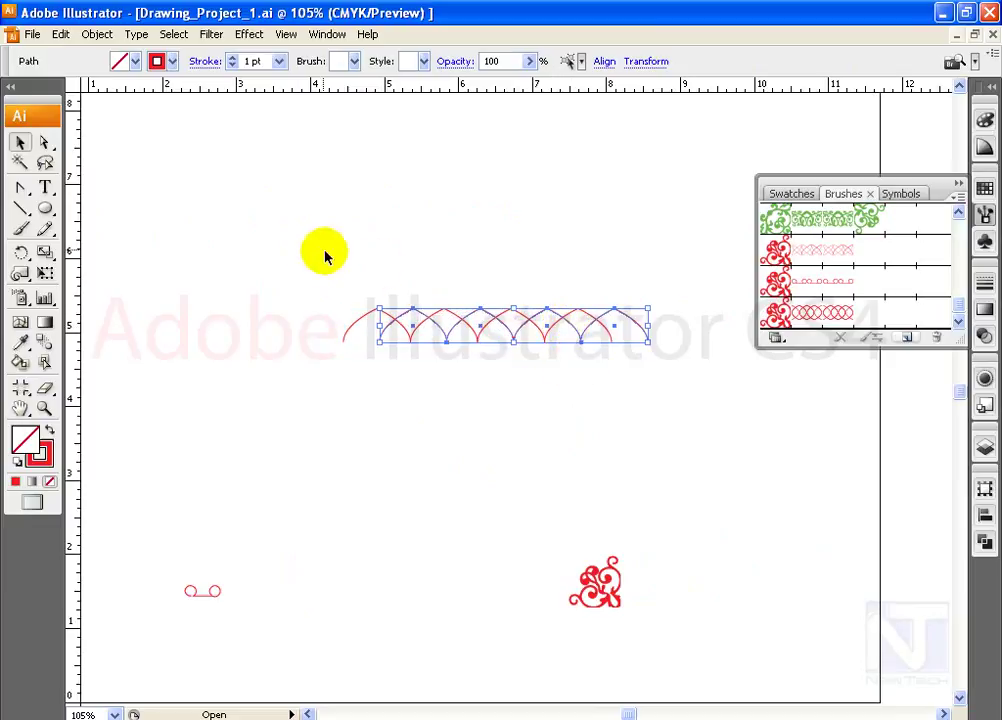
left_click(502, 317)
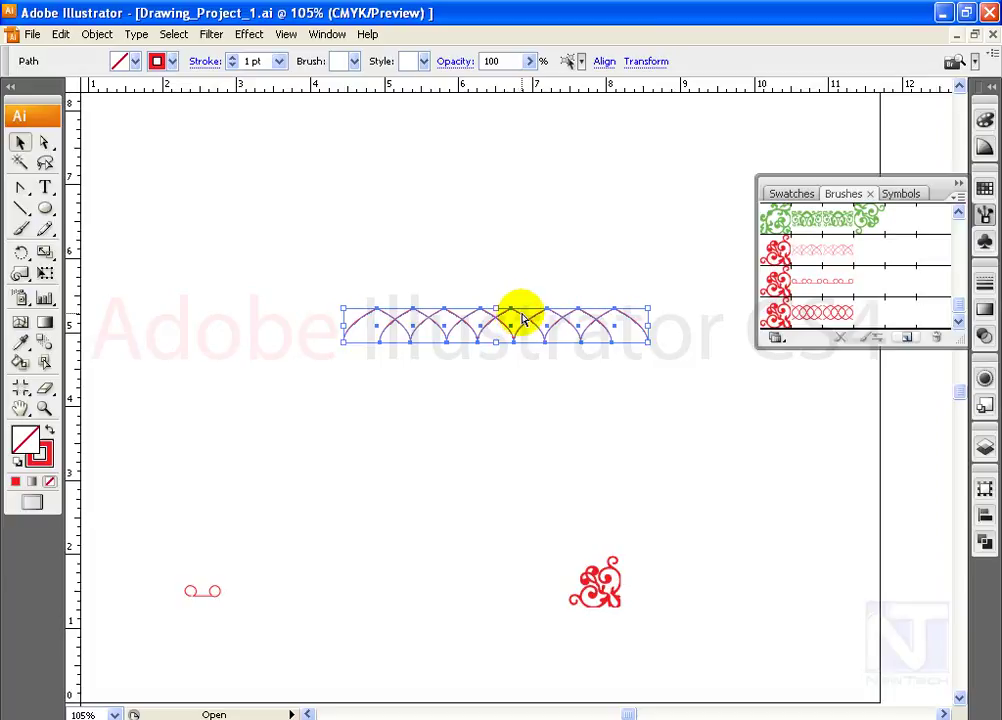
key("ctrl+shift+b")
key("ctrl+shift+b")
left_click_drag(497, 309, 498, 344)
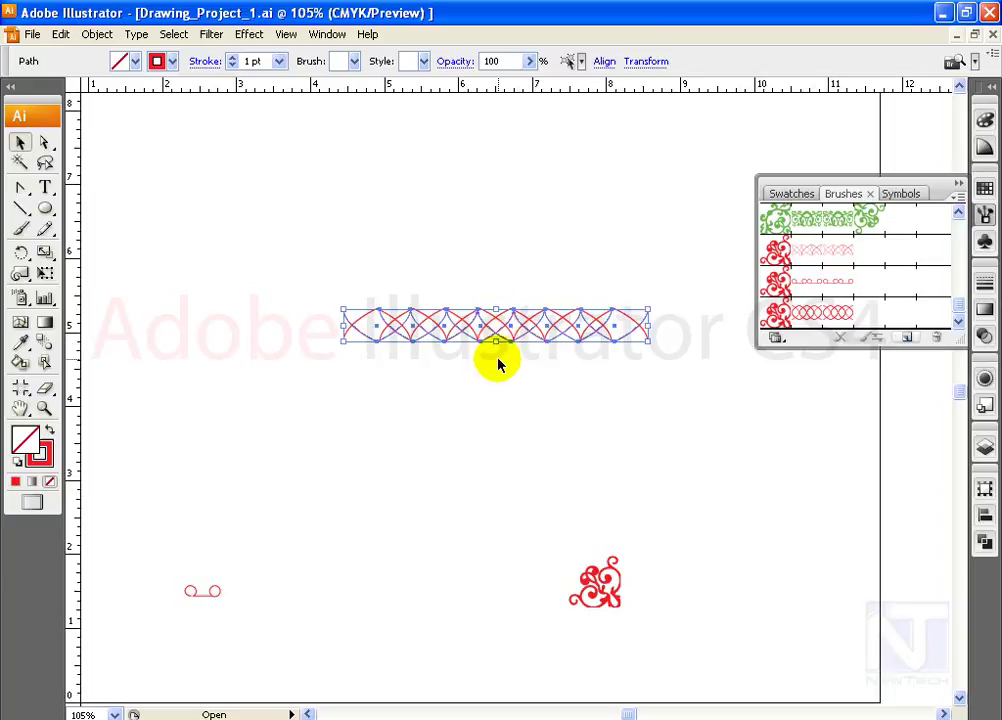
Trim the loose anchors at the strip's ends and draw a rectangle at the page's upper left
left_click(45, 142)
left_click_drag(286, 266, 368, 382)
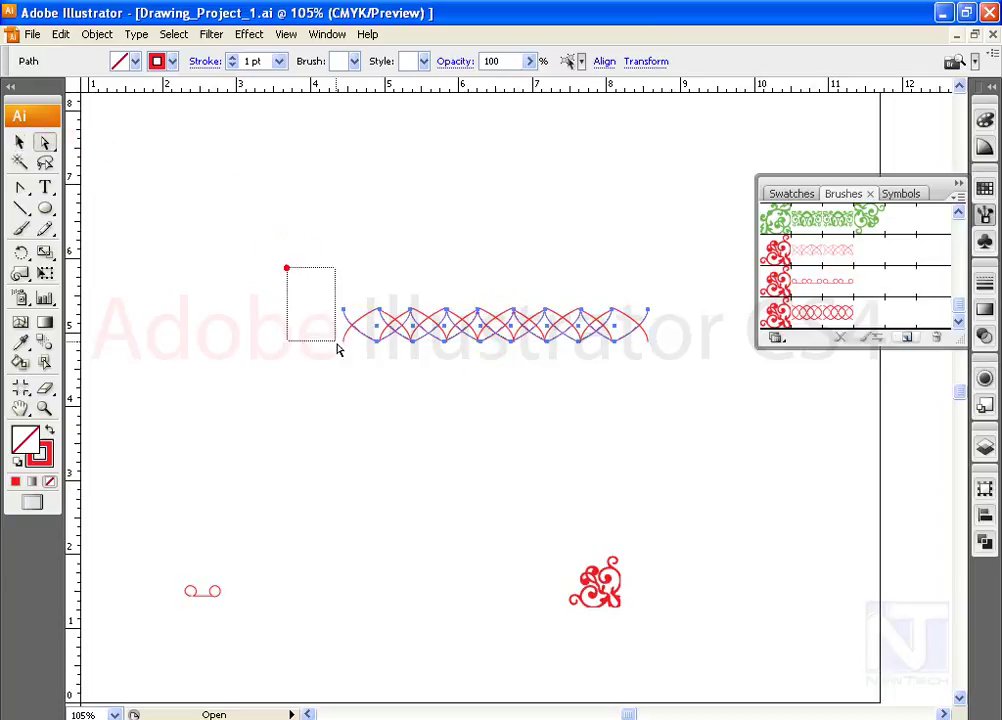
left_click(366, 385)
left_click_drag(638, 287, 700, 383)
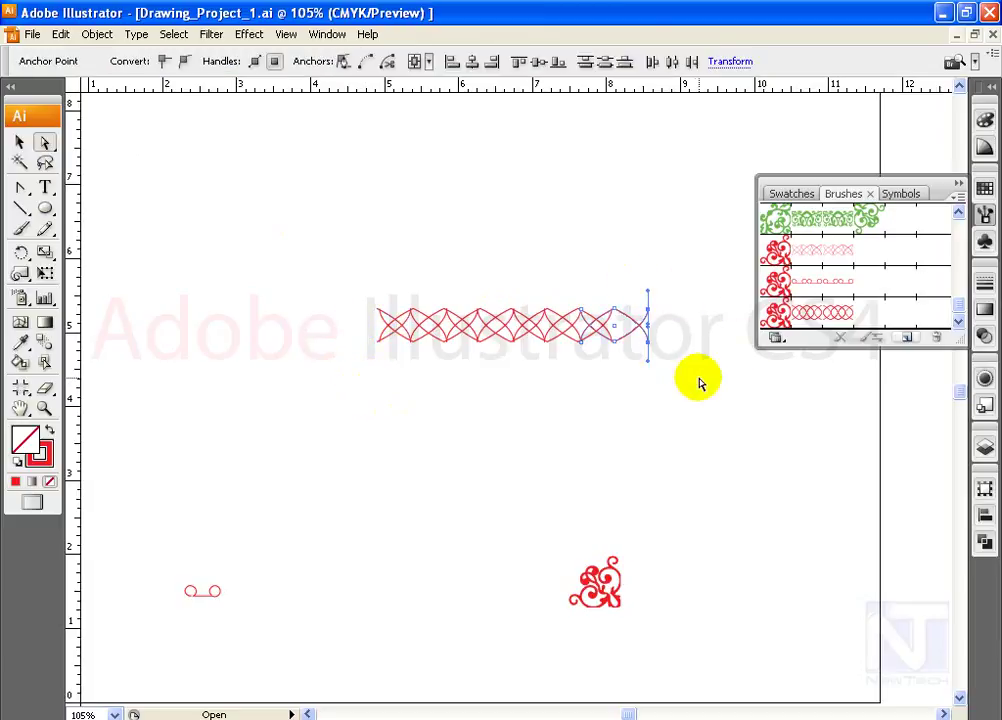
key("Delete")
mouse_move(45, 208)
left_mouse_down()
mouse_move(80, 212)
mouse_move(219, 343)
mouse_move(357, 447)
left_mouse_up()
Stroke the rectangle with the leaf-chain brush, then make the diamond lattice strip its side tile
left_click(773, 315)
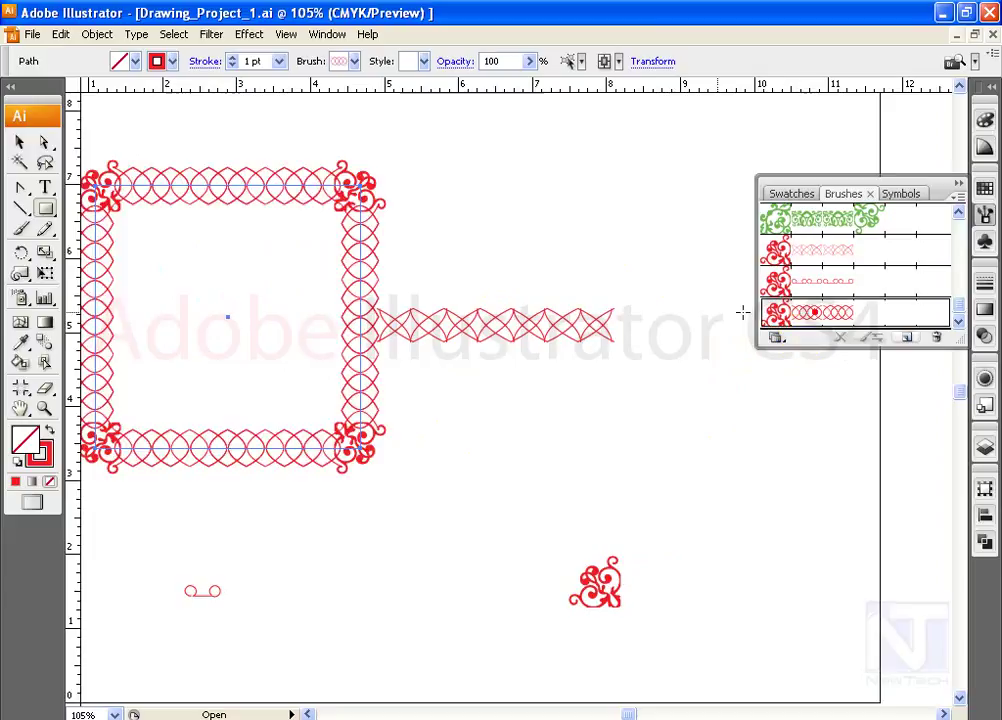
left_click(405, 288)
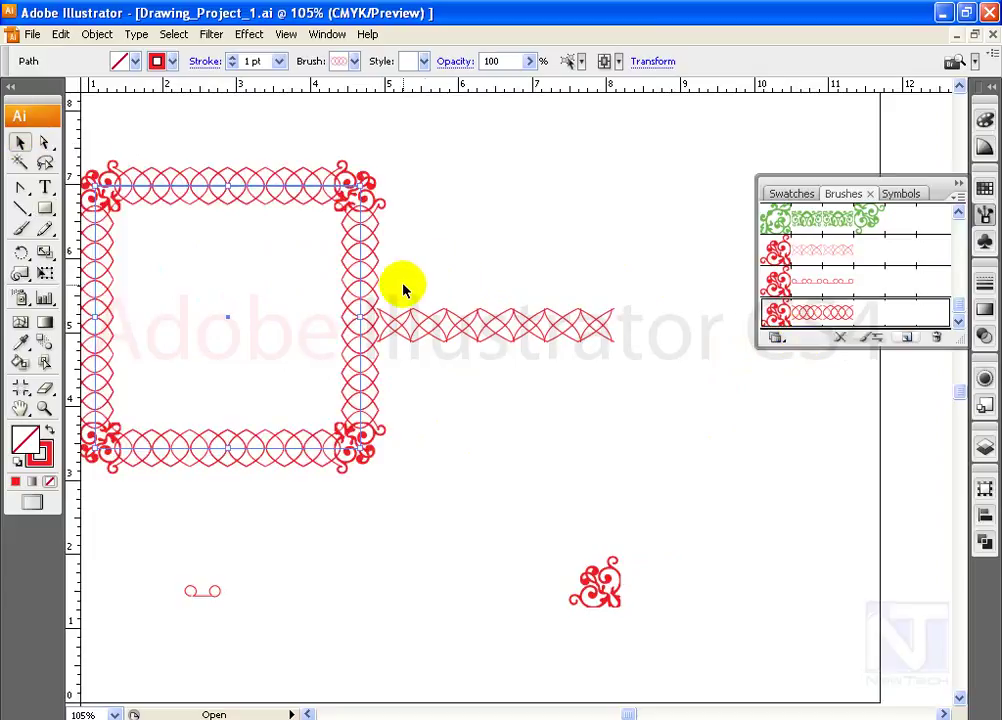
left_click_drag(546, 363, 828, 318)
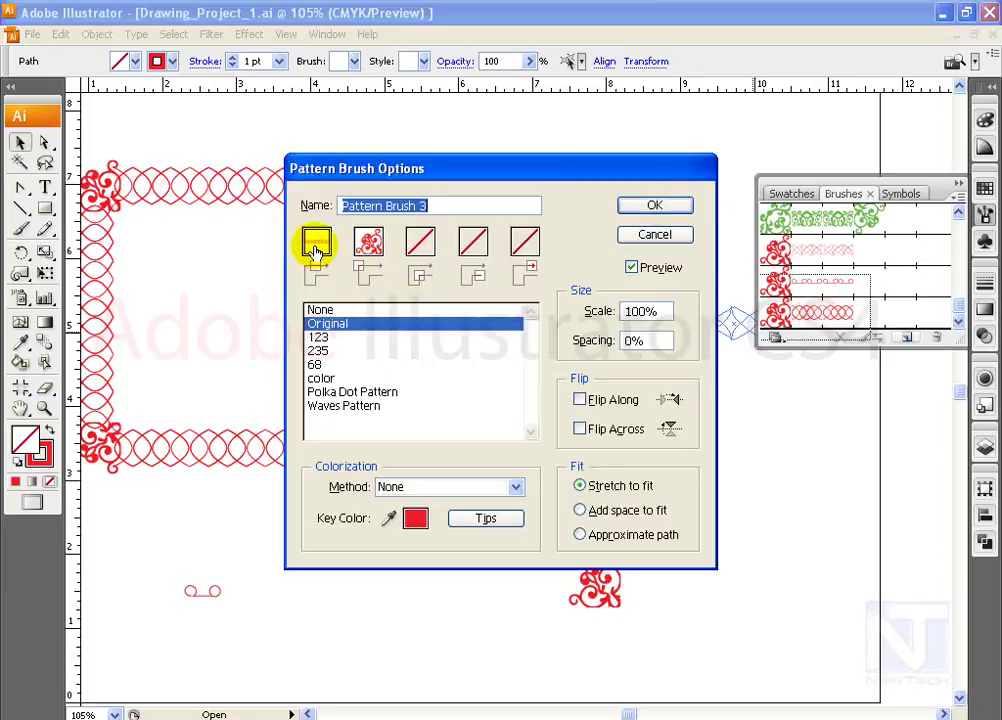
left_click(663, 215)
left_click(447, 402)
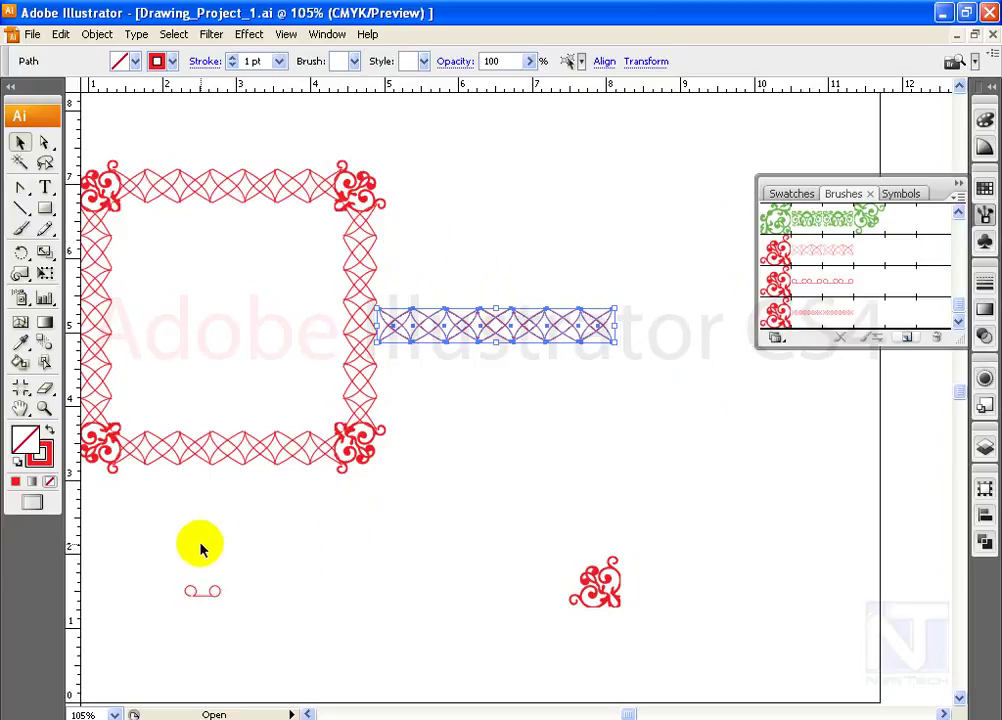
Draw a horizontal line below the frame and add a midpoint anchor to it
left_click(18, 212)
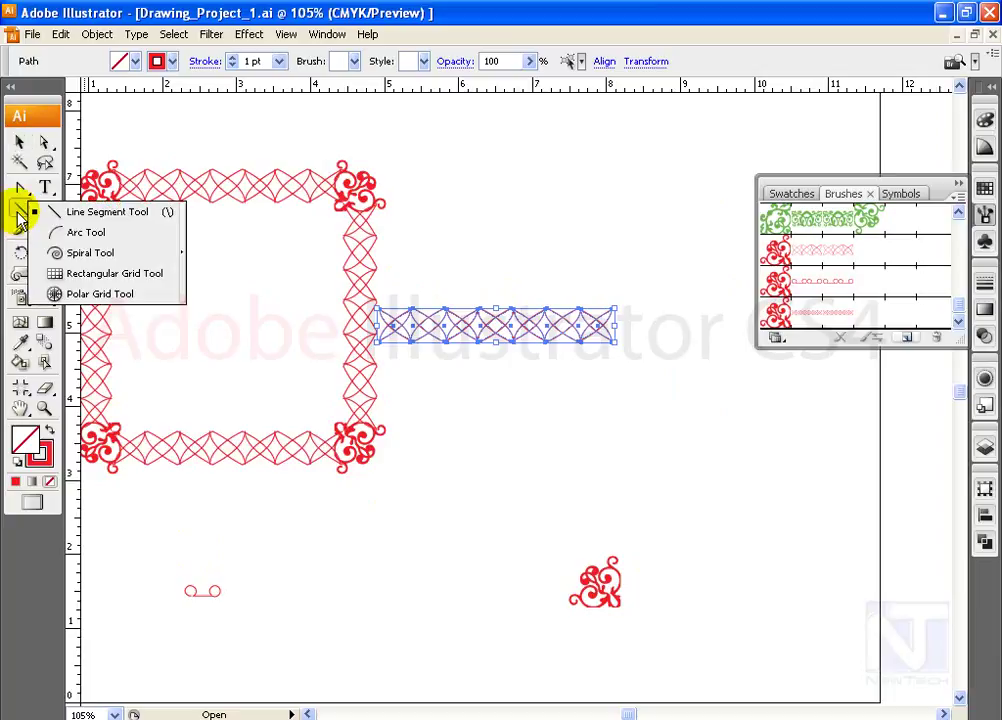
left_click(60, 212)
left_click_drag(442, 484, 701, 484)
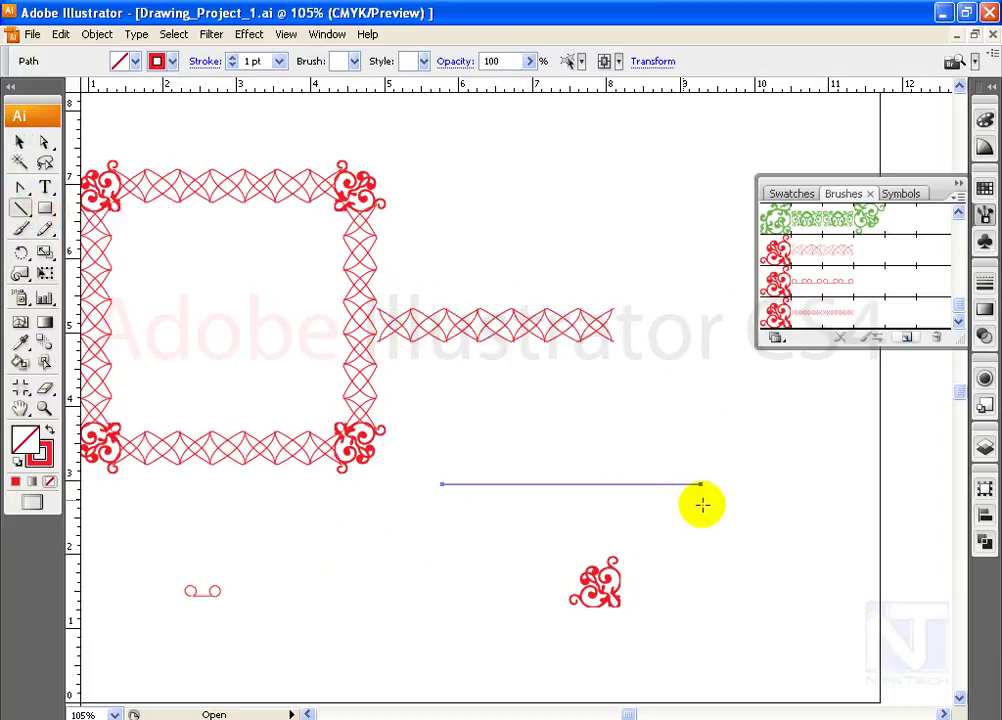
left_click(18, 192)
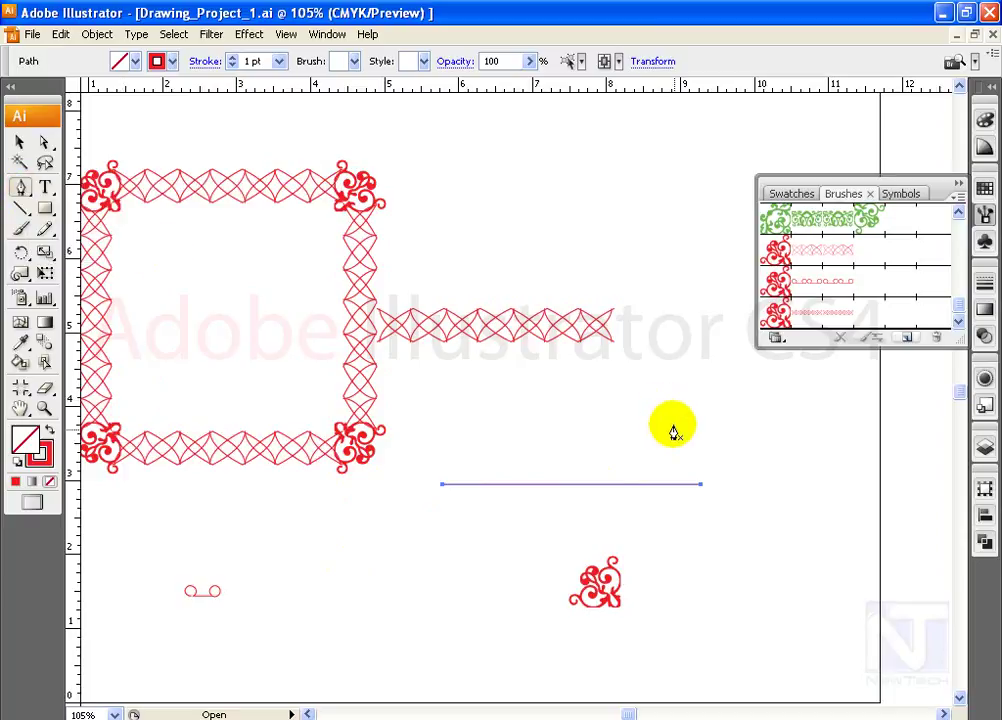
left_click(88, 35)
mouse_move(106, 323)
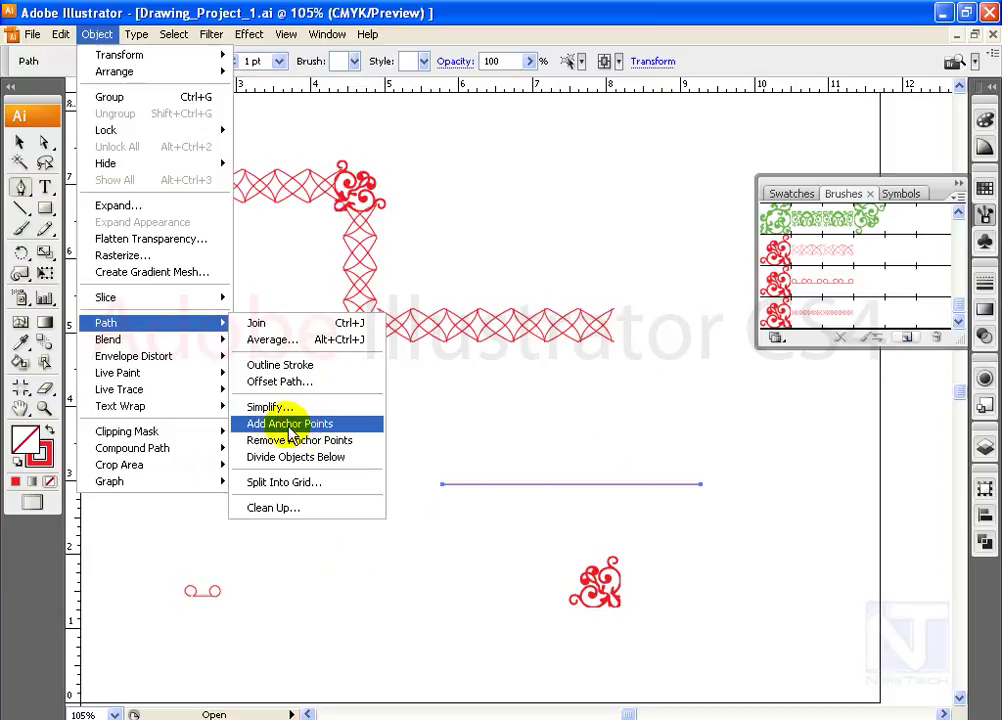
left_click(282, 428)
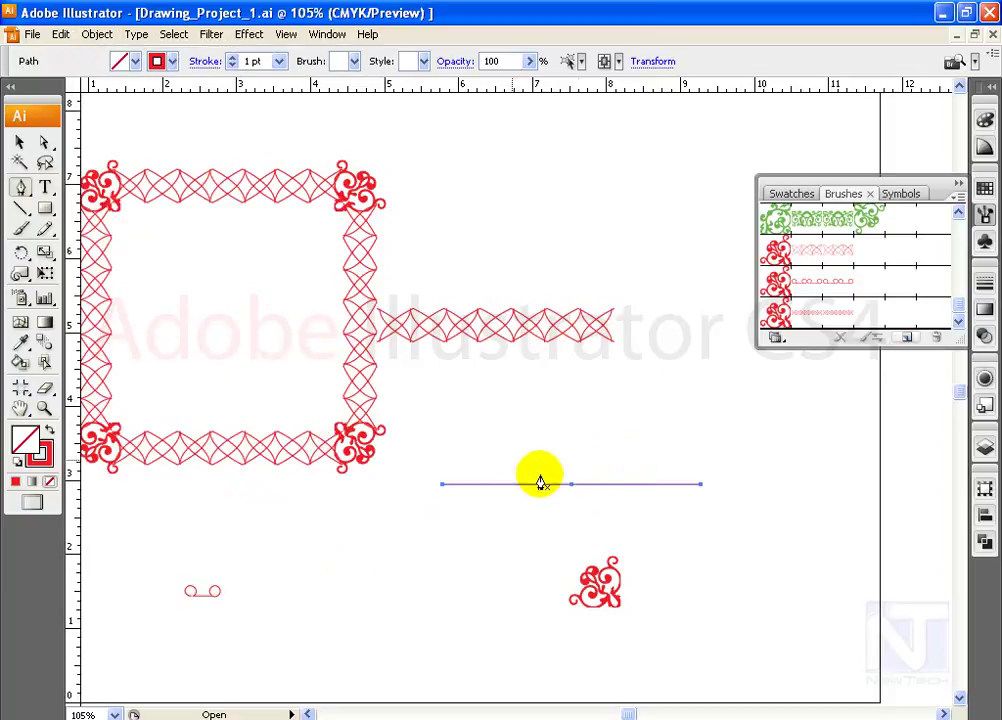
Drag the midpoint and end handles to bend the line into a smooth S-shaped wave
left_click(23, 189)
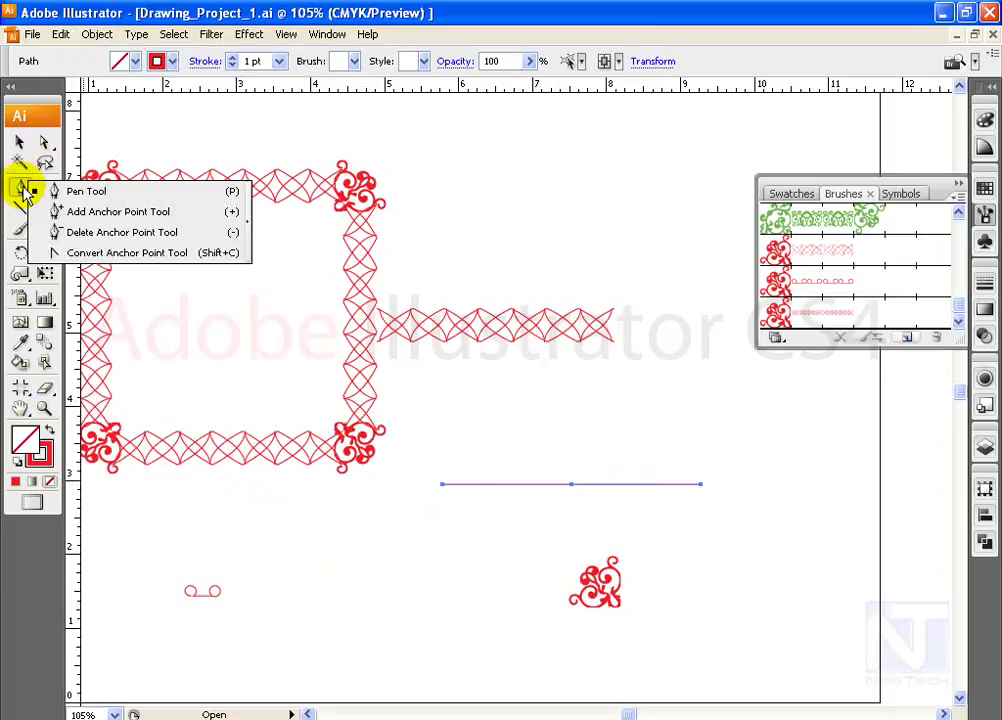
left_click(95, 252)
left_click_drag(572, 487, 627, 540)
left_click_drag(444, 487, 493, 524)
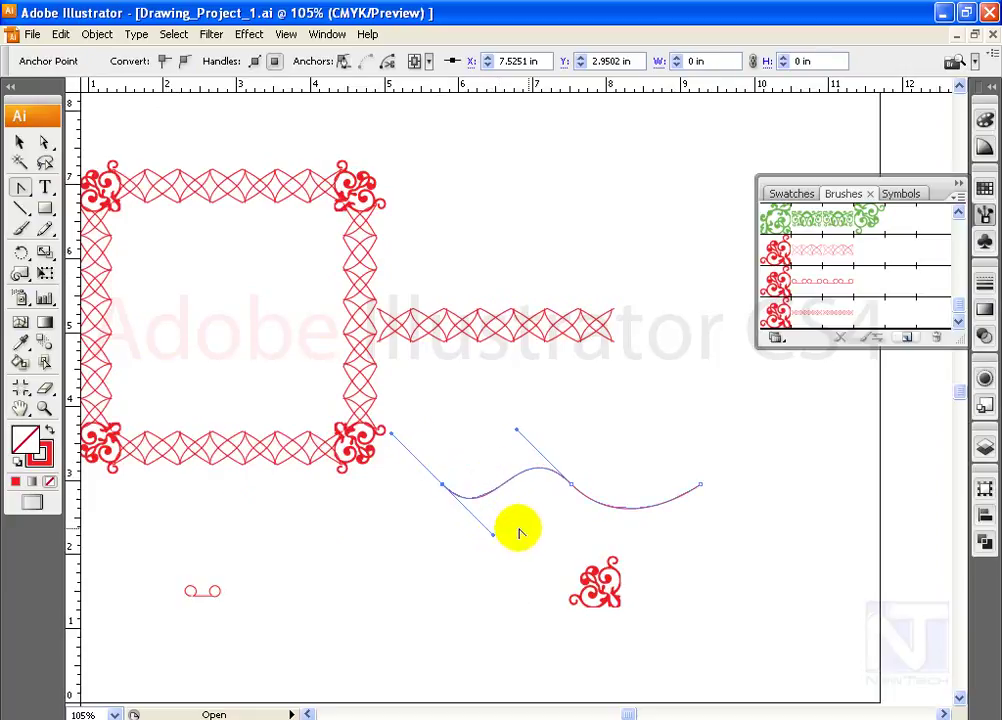
left_click_drag(703, 488, 733, 518)
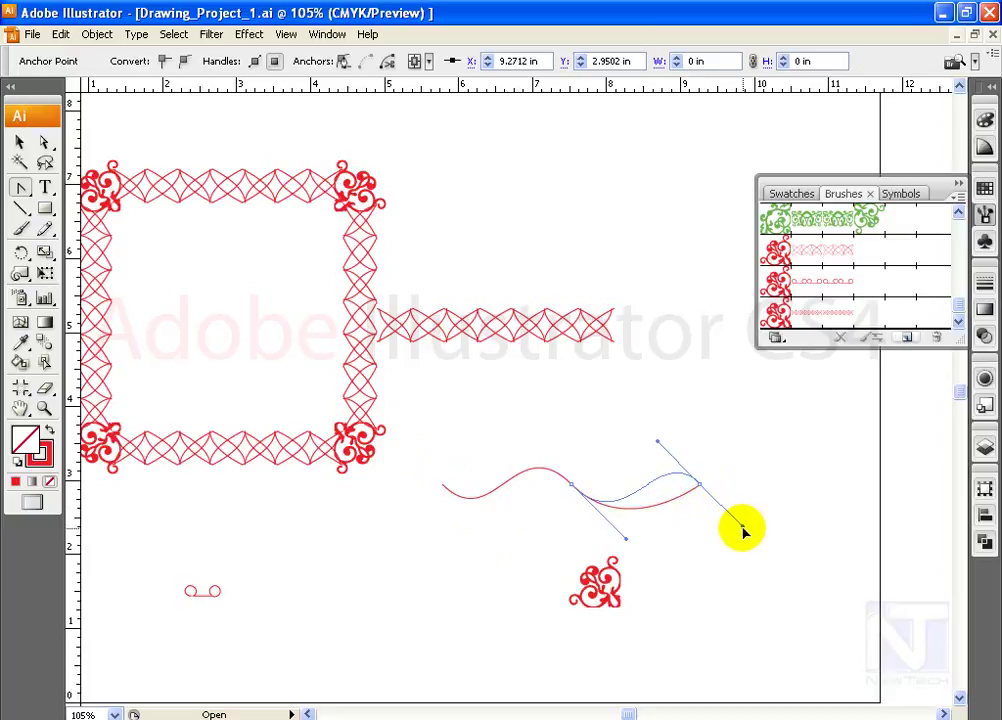
left_click_drag(736, 528, 755, 549)
left_click(20, 143)
Set the wavy line as the pattern brush's side tile and apply it to the frame
left_click(606, 432)
left_click_drag(672, 455, 818, 330)
left_click(672, 210)
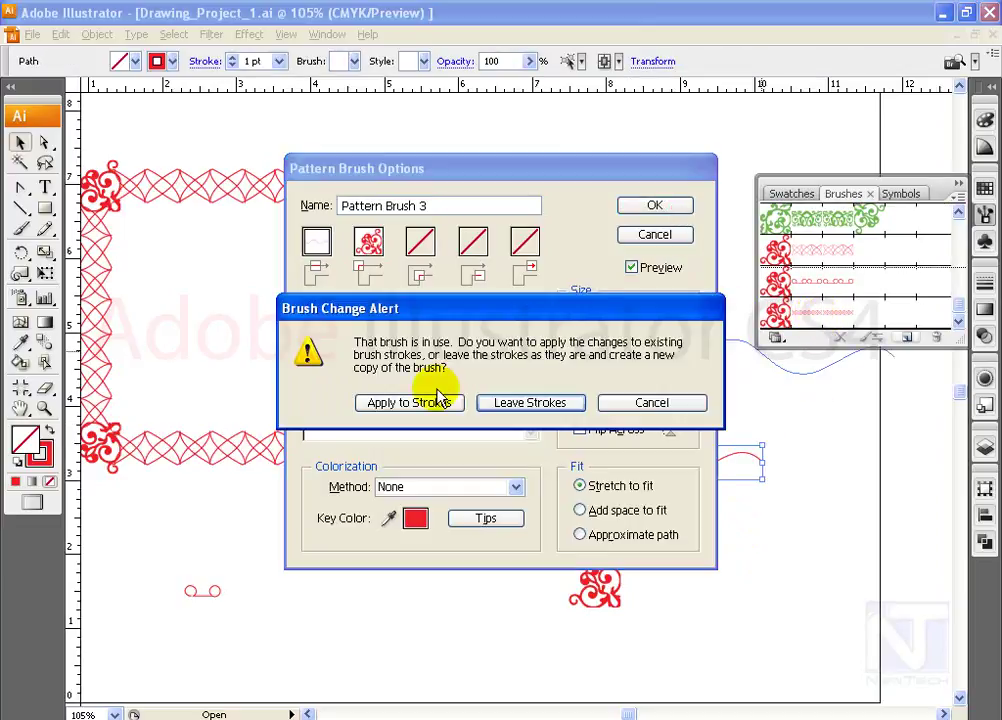
left_click(445, 395)
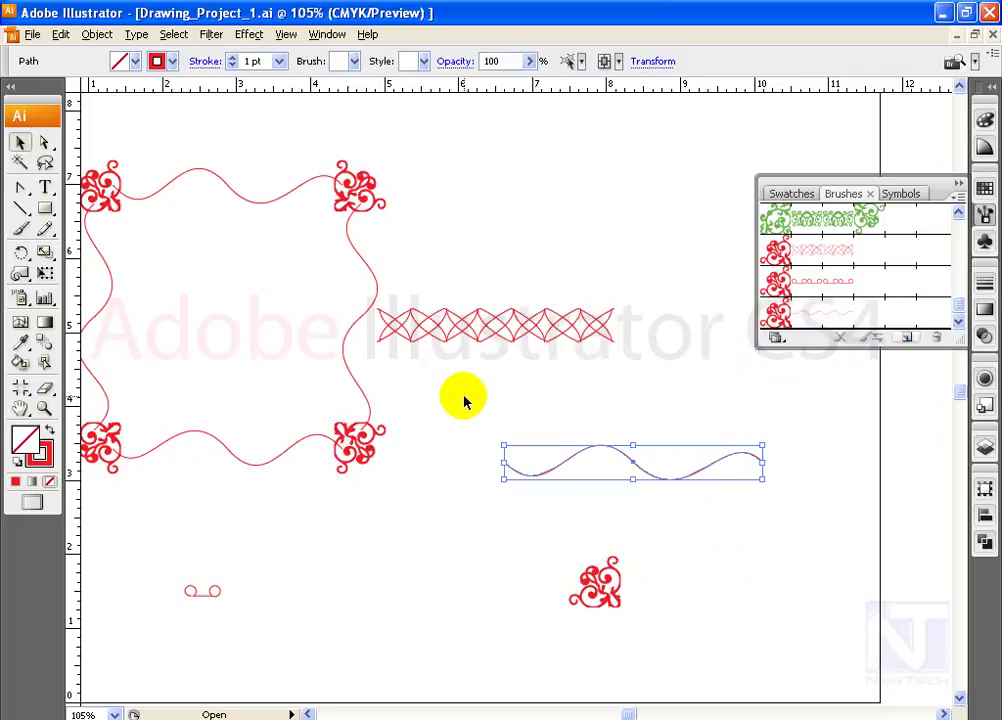